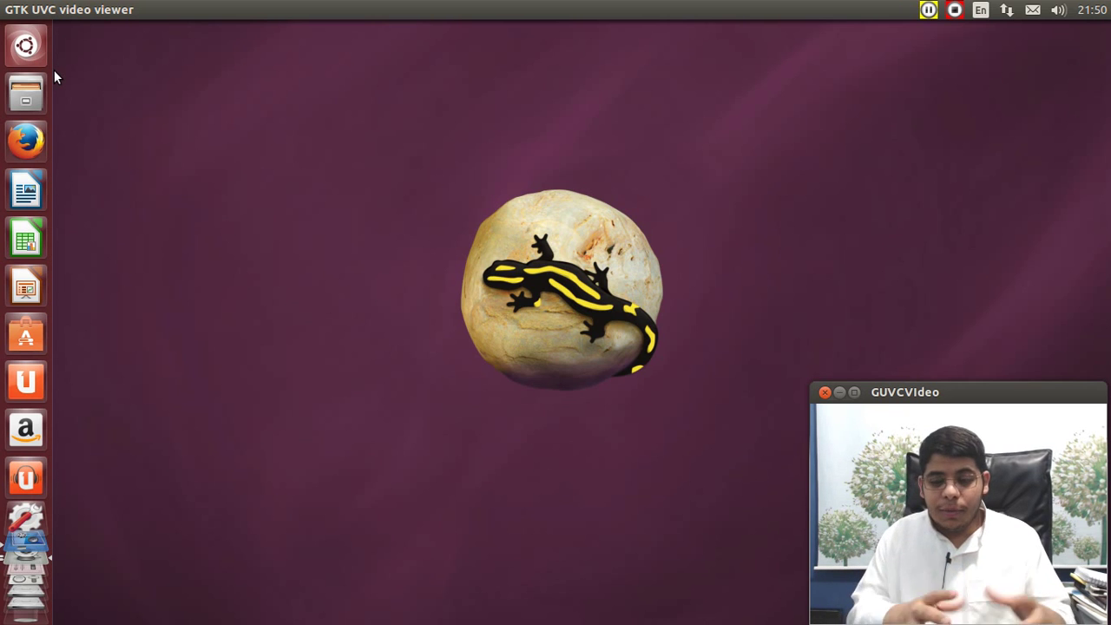
Step: Search the Dash for "video" in place of the previous term, look over the results and close the Dash
{"action": "left_click", "coordinate": [10, 57]}
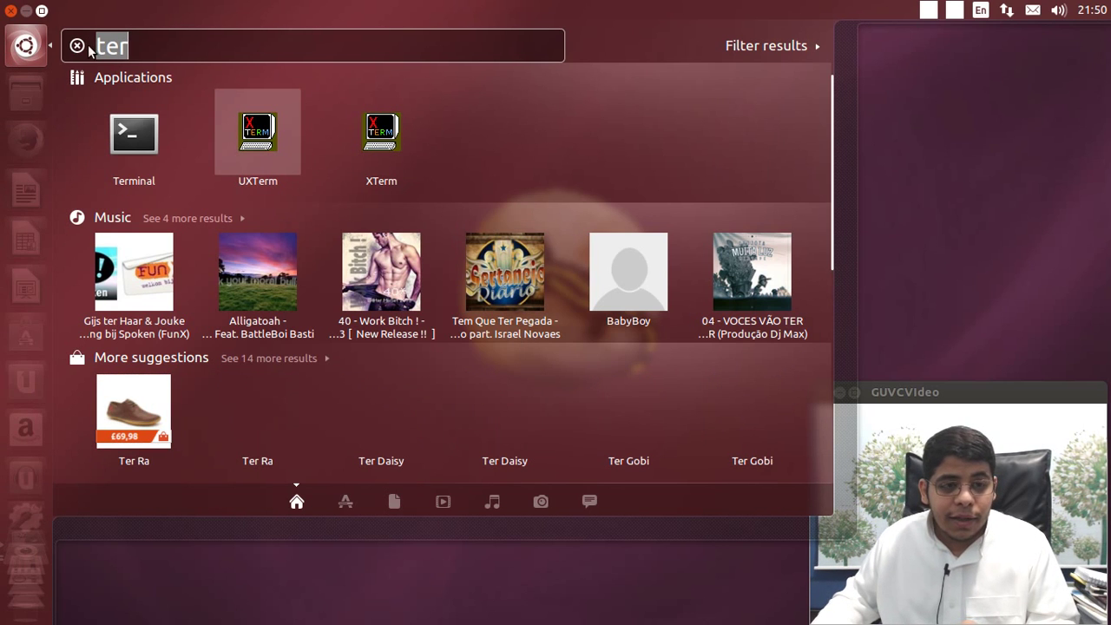
{"action": "key", "text": "BackSpace"}
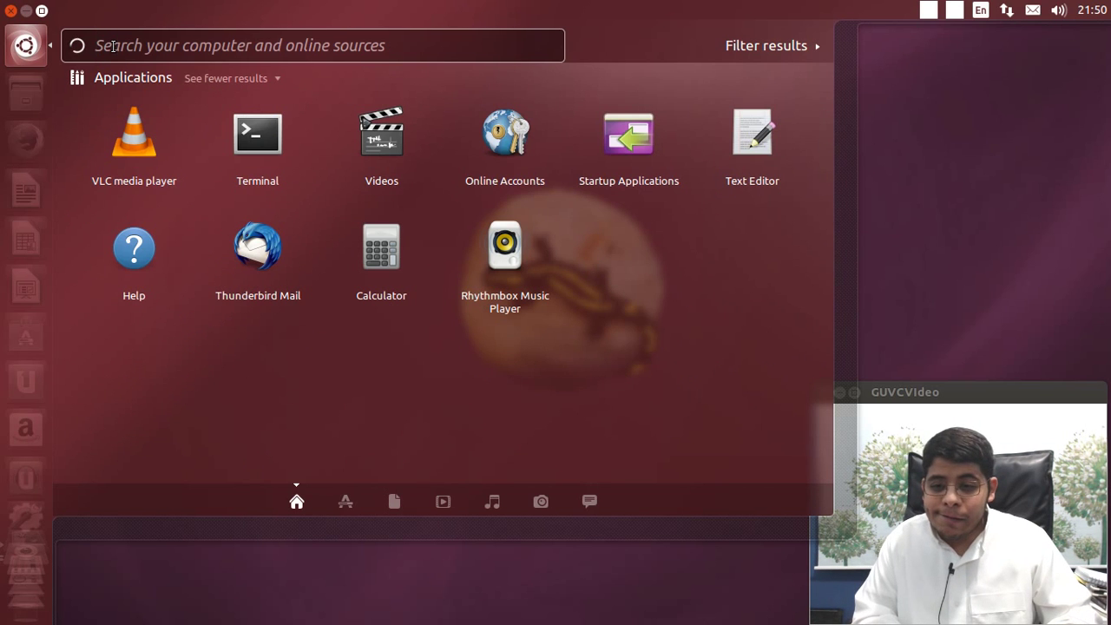
{"action": "type", "text": "video"}
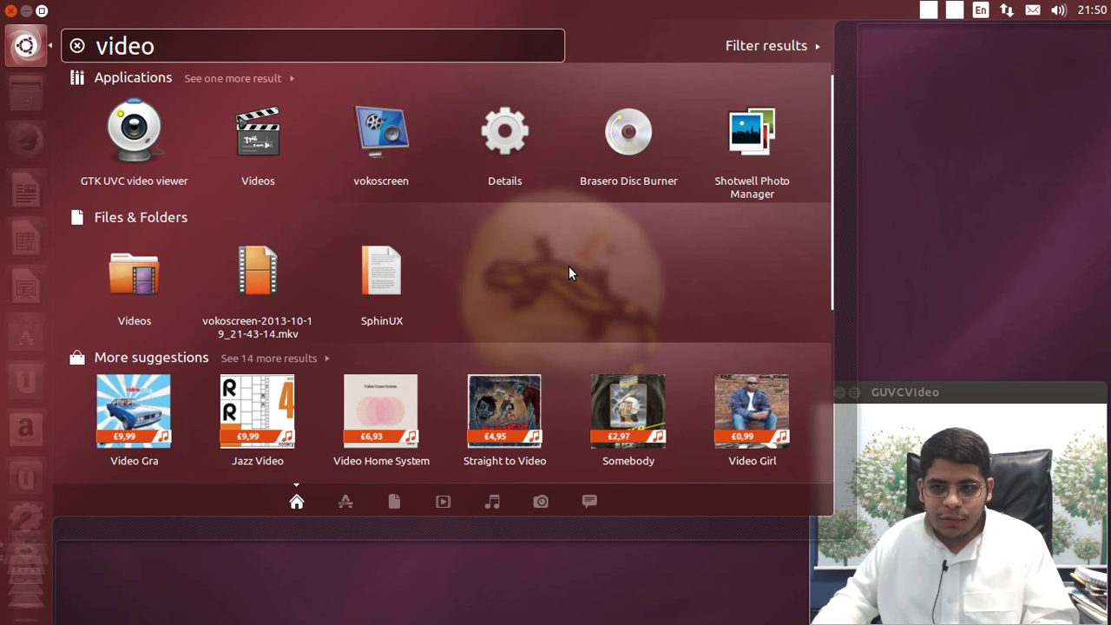
{"action": "left_click", "coordinate": [1037, 192]}
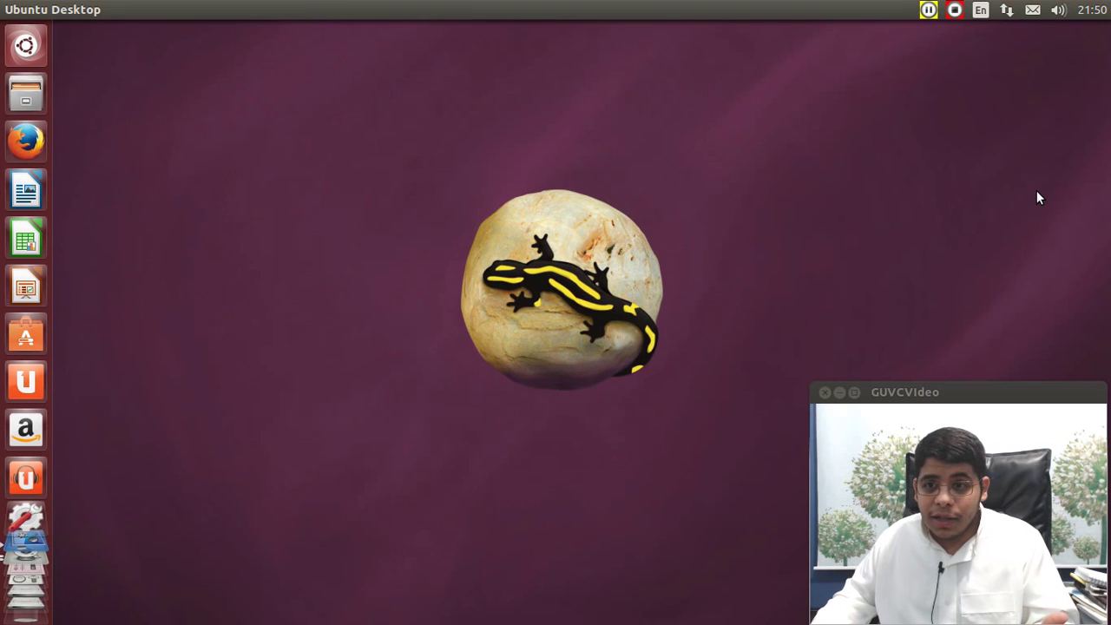
Step: Browse the Dash's applications filtered by the Customisation, Developer, Fonts, Graphics and Accessibility types
{"action": "left_click", "coordinate": [27, 63]}
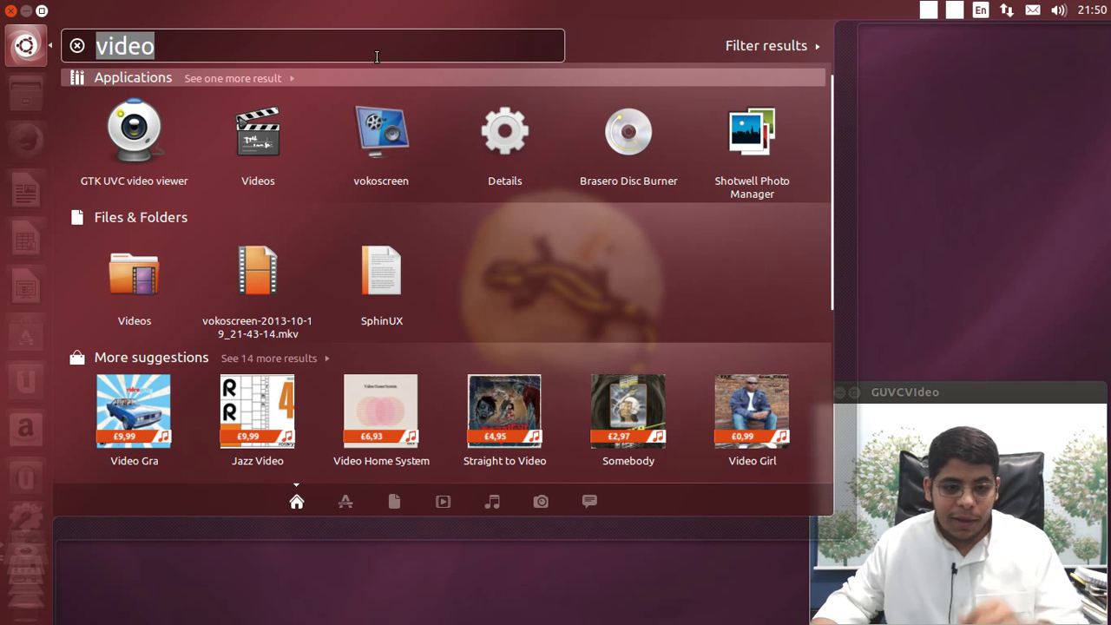
{"action": "left_click", "coordinate": [338, 505]}
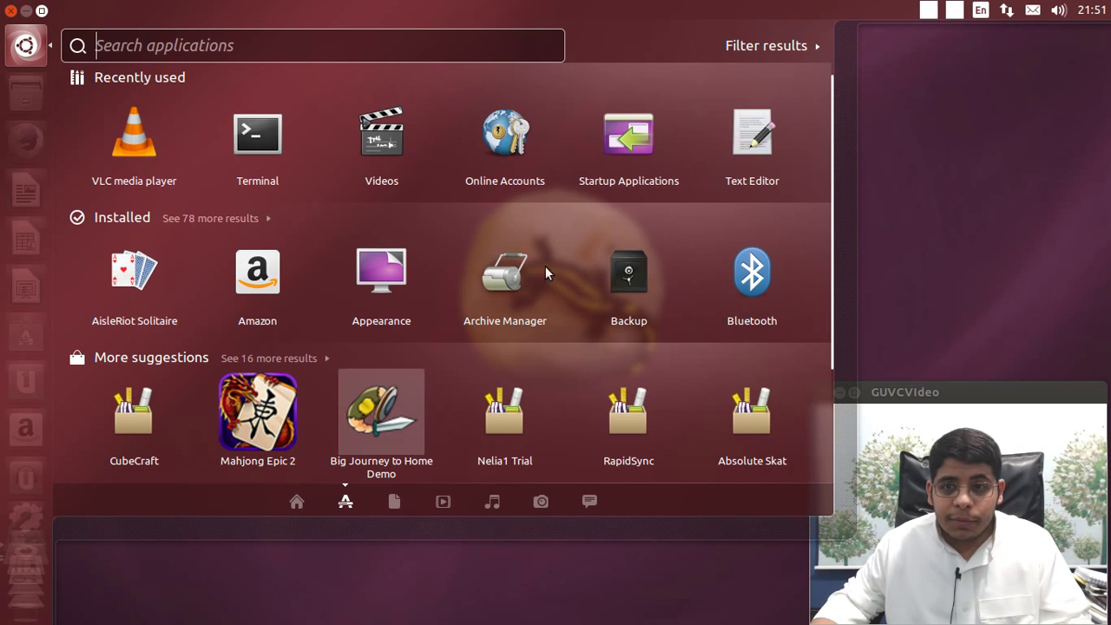
{"action": "left_click", "coordinate": [808, 41]}
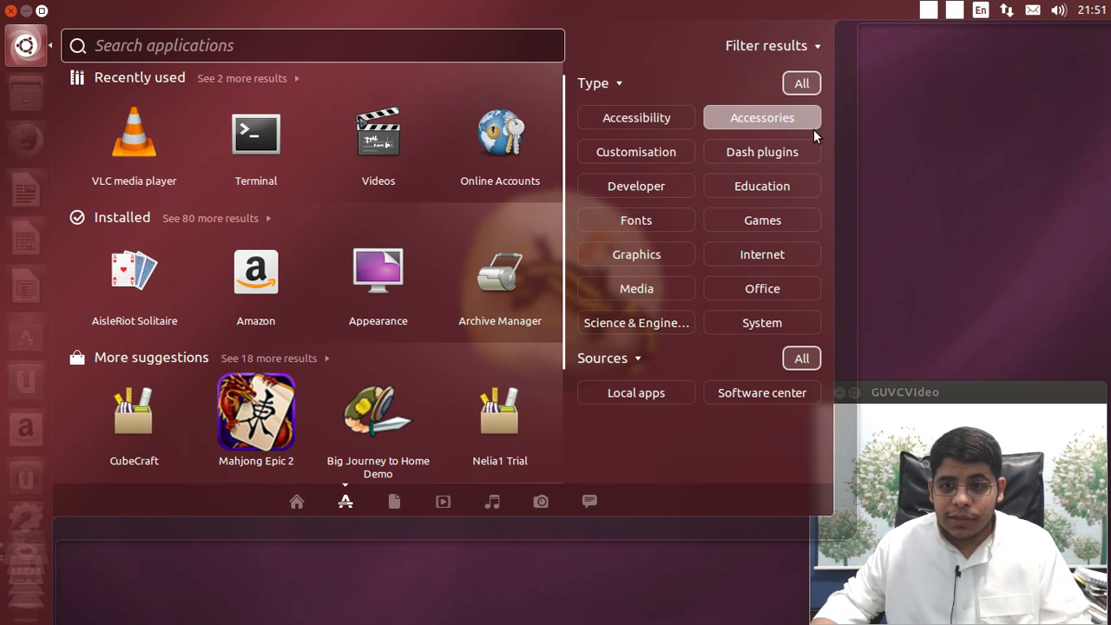
{"action": "left_click", "coordinate": [616, 150]}
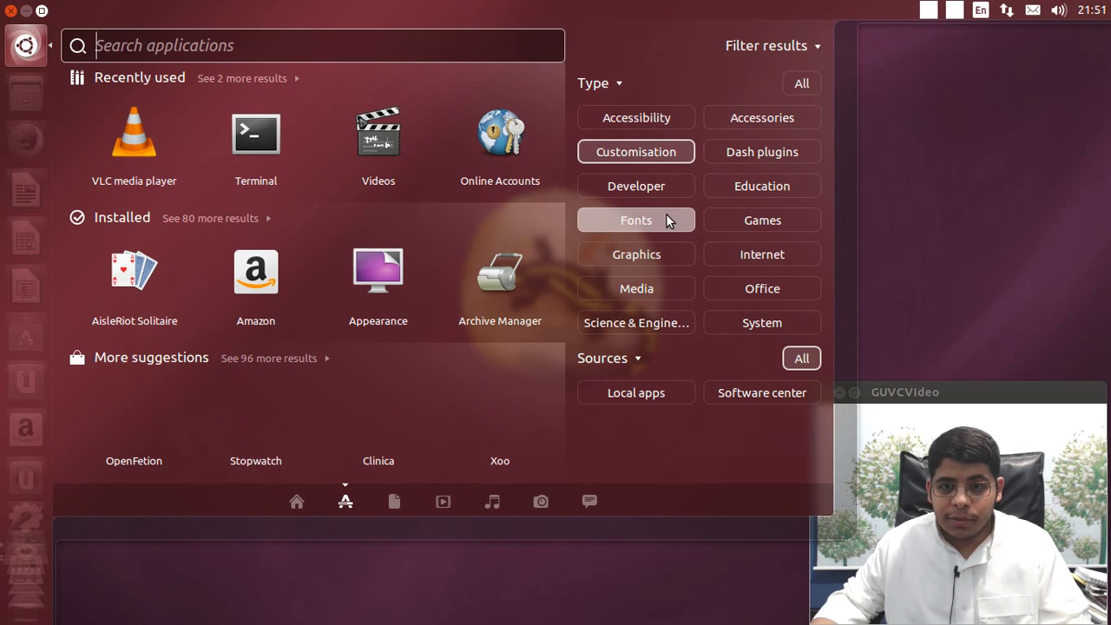
{"action": "left_click", "coordinate": [658, 190]}
{"action": "left_click", "coordinate": [660, 219]}
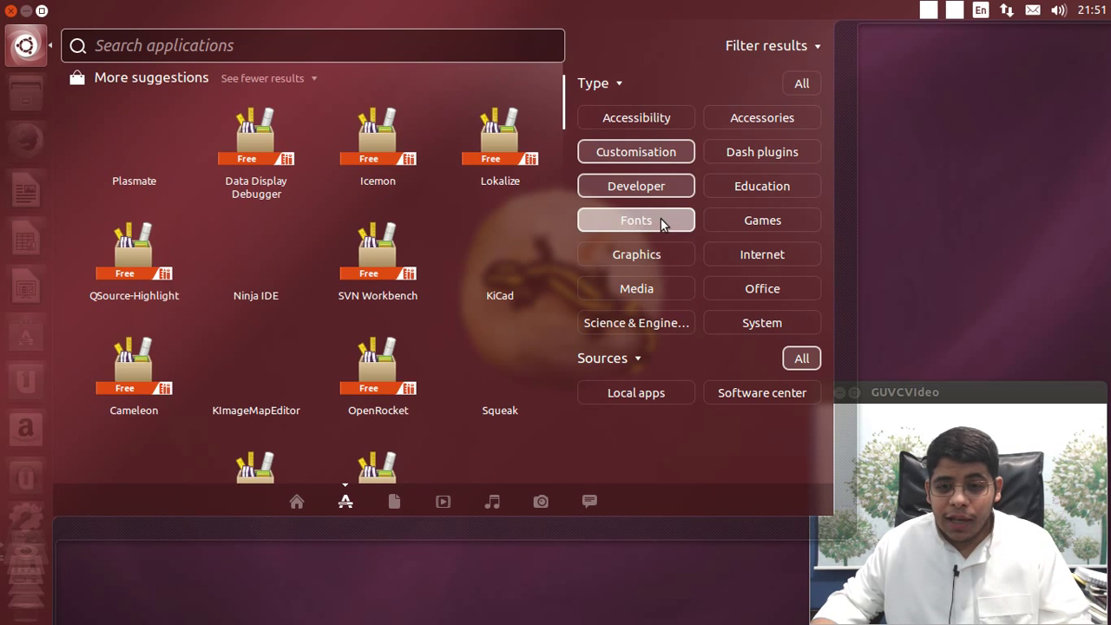
{"action": "left_click", "coordinate": [665, 253]}
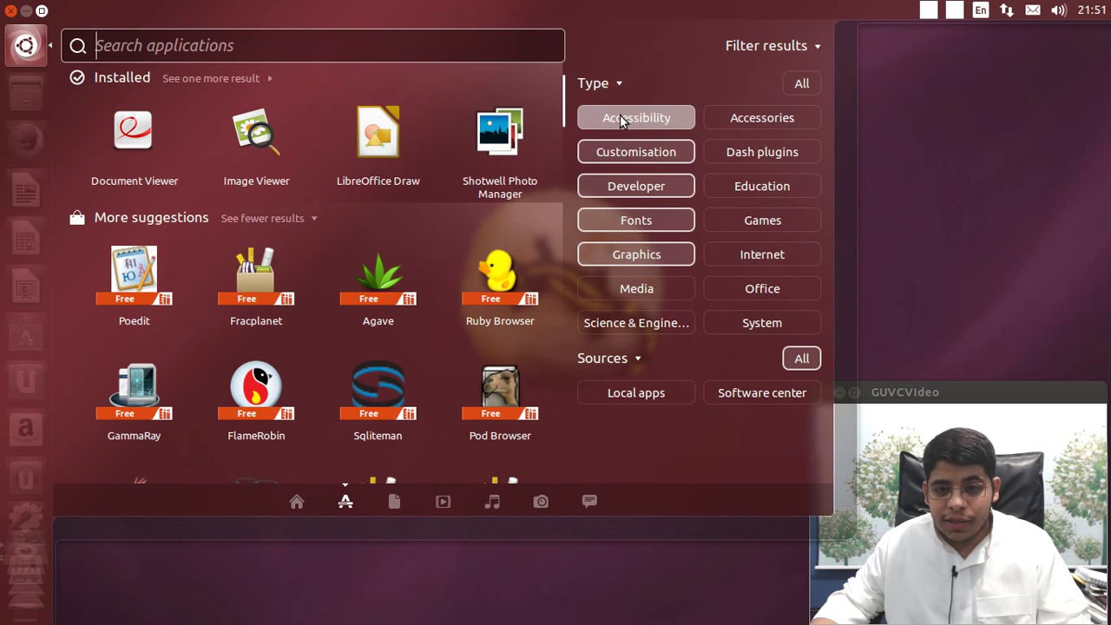
{"action": "left_click", "coordinate": [650, 121]}
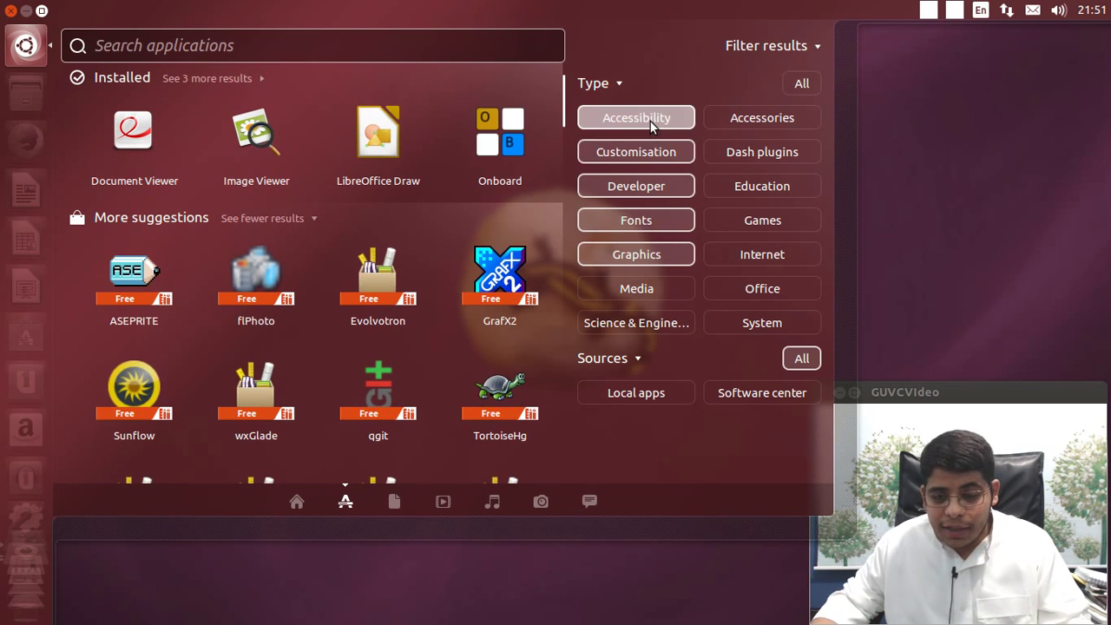
Step: Clear the selected application type filters and show only the Internet type
{"action": "left_click", "coordinate": [649, 148]}
{"action": "left_click", "coordinate": [652, 129]}
{"action": "left_click", "coordinate": [650, 184]}
{"action": "left_click", "coordinate": [655, 262]}
{"action": "left_click", "coordinate": [653, 262]}
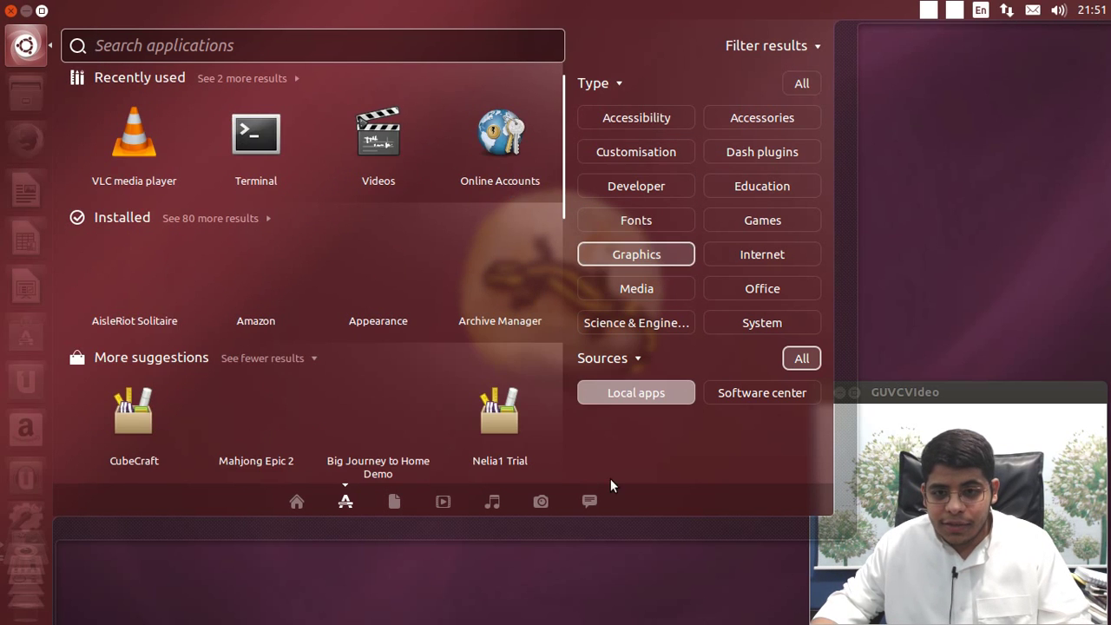
{"action": "left_click", "coordinate": [774, 255]}
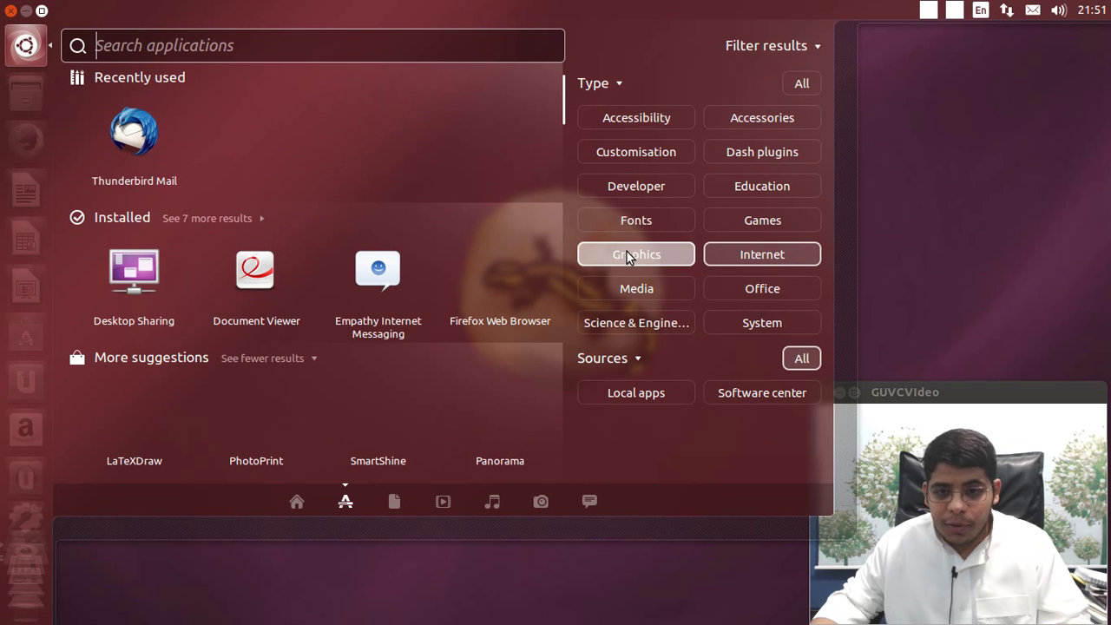
{"action": "left_click", "coordinate": [774, 257]}
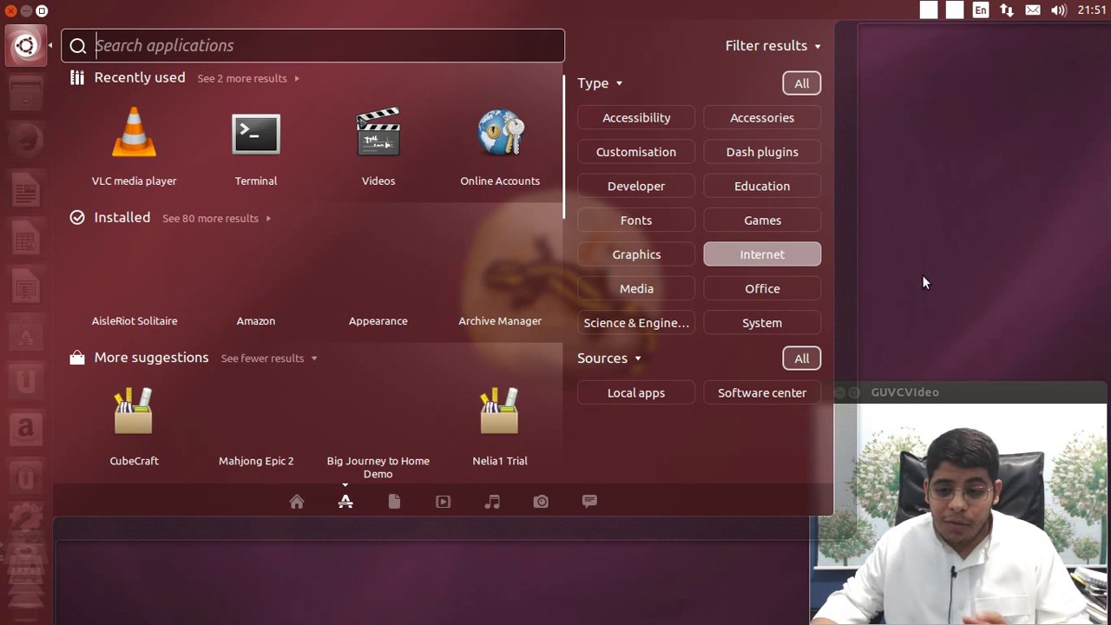
{"action": "left_click", "coordinate": [784, 252]}
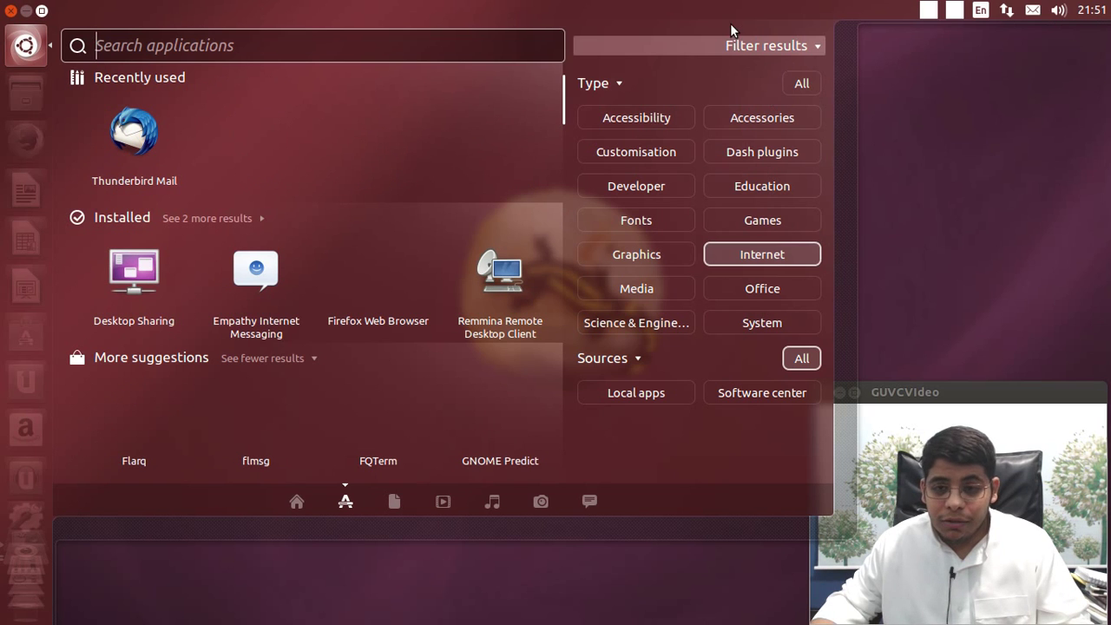
Step: Close and reopen the Dash, return to the applications and check the Sources filter, keeping all sources selected
{"action": "left_click", "coordinate": [26, 47]}
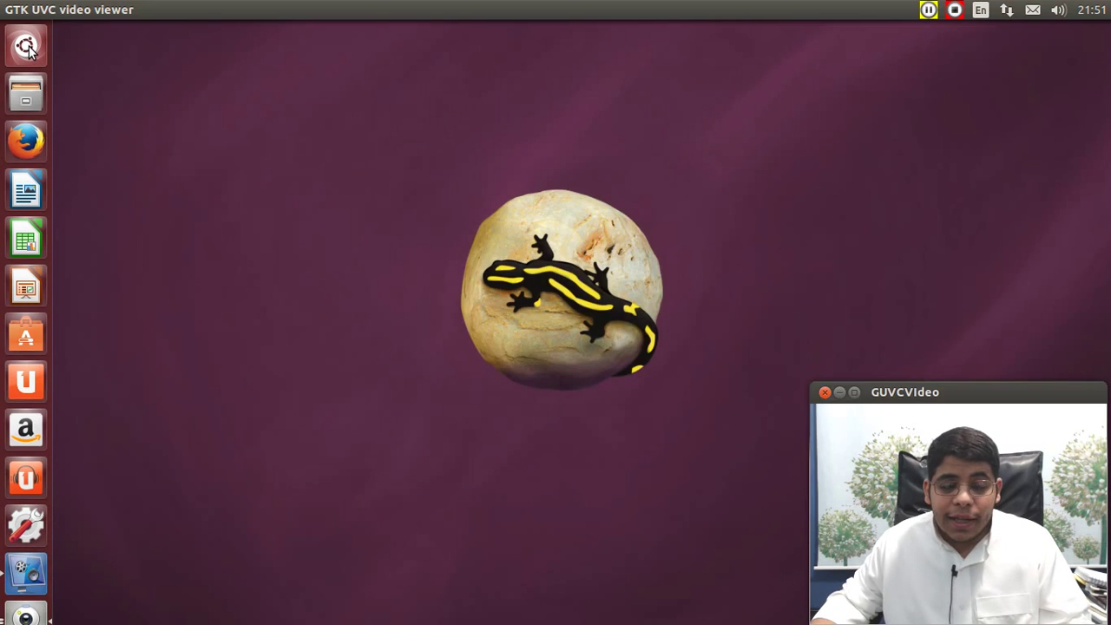
{"action": "left_click", "coordinate": [26, 48]}
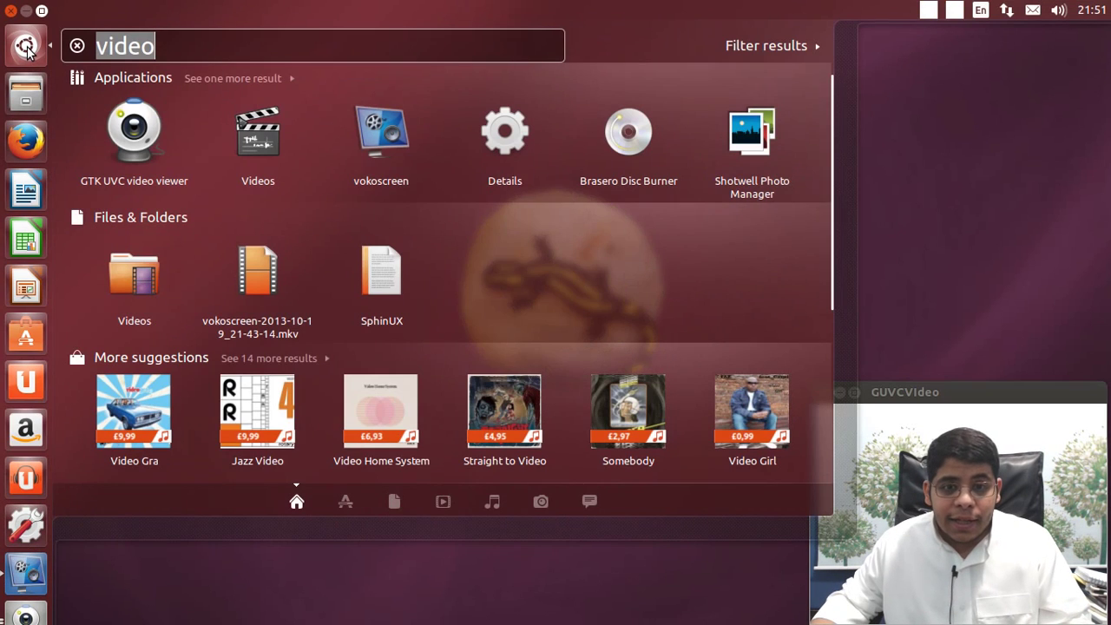
{"action": "left_click", "coordinate": [343, 505]}
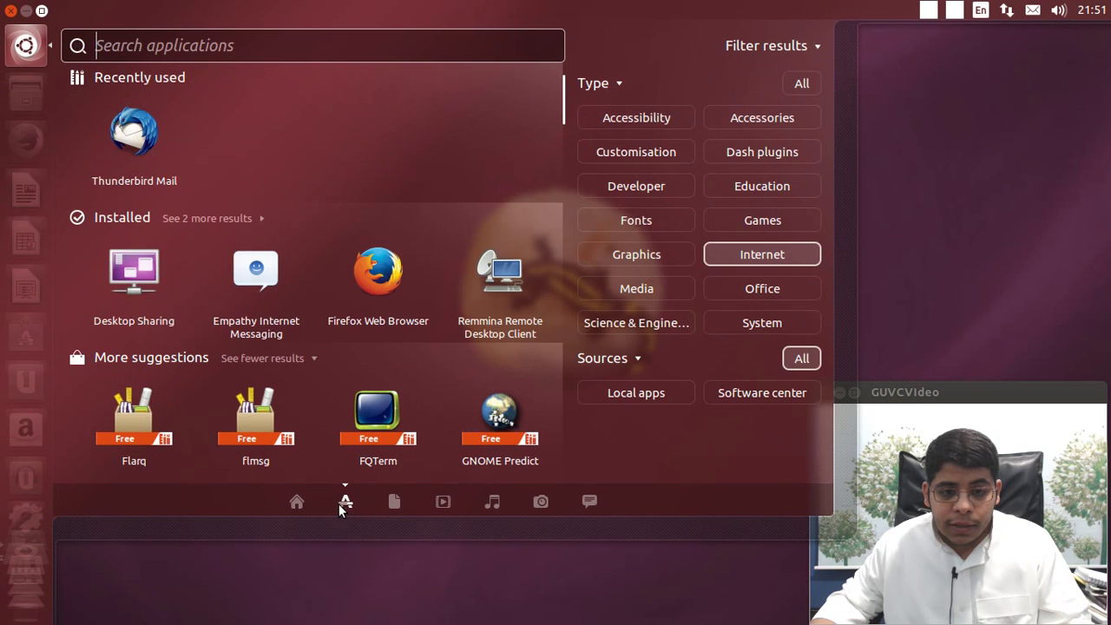
{"action": "left_click", "coordinate": [623, 365]}
{"action": "left_click", "coordinate": [623, 364]}
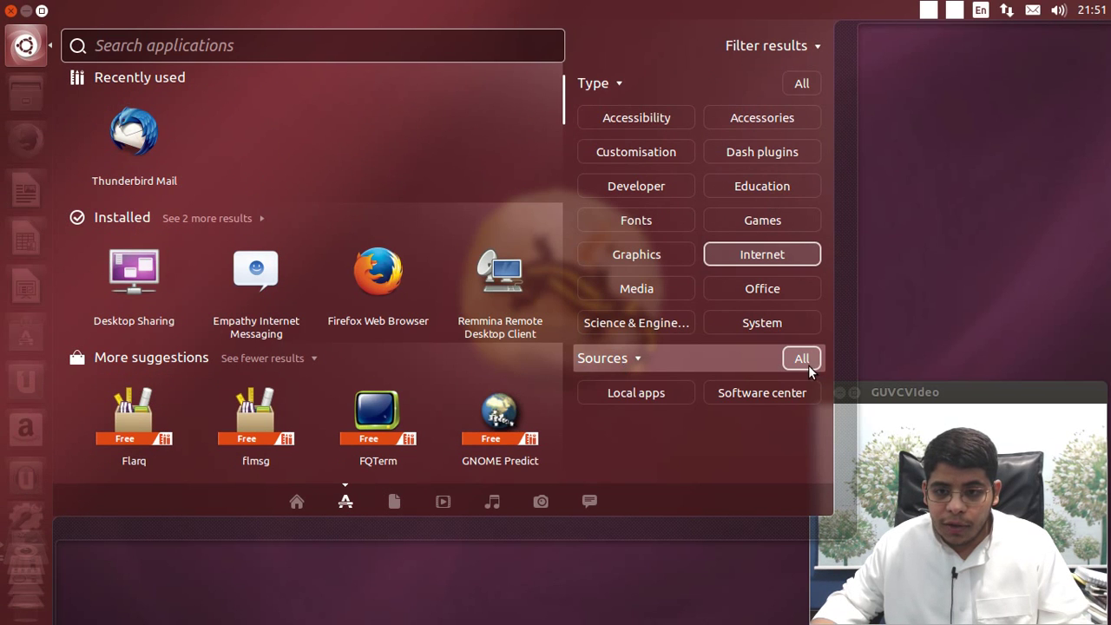
{"action": "left_click", "coordinate": [799, 359]}
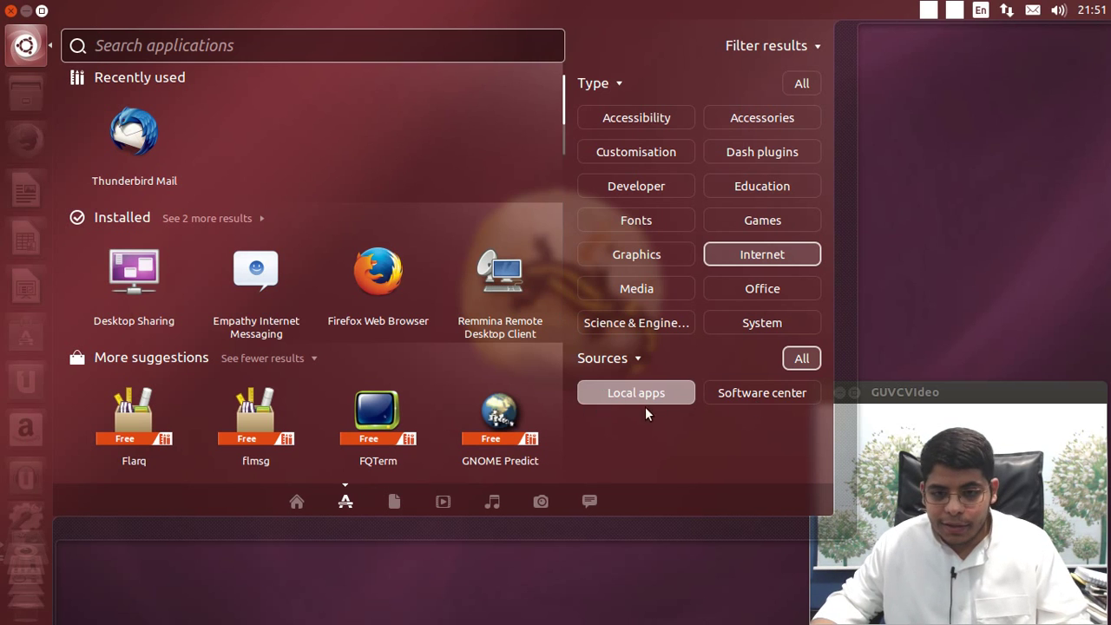
Step: View the Dash's files and folders, videos and music categories, and search the music for "song"
{"action": "left_click", "coordinate": [390, 503]}
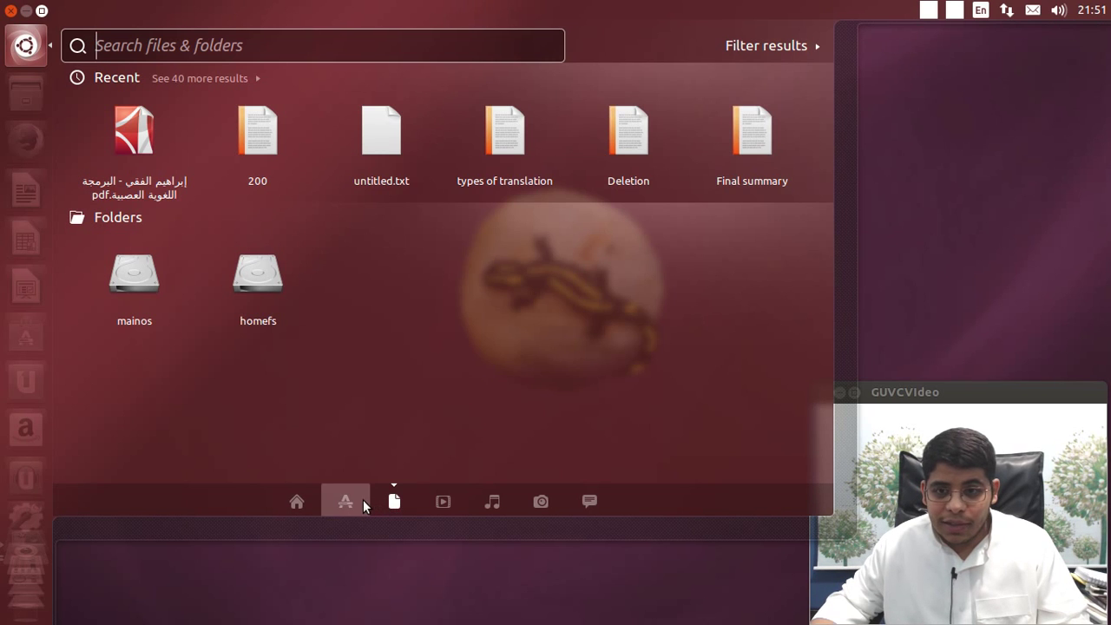
{"action": "left_click", "coordinate": [447, 505]}
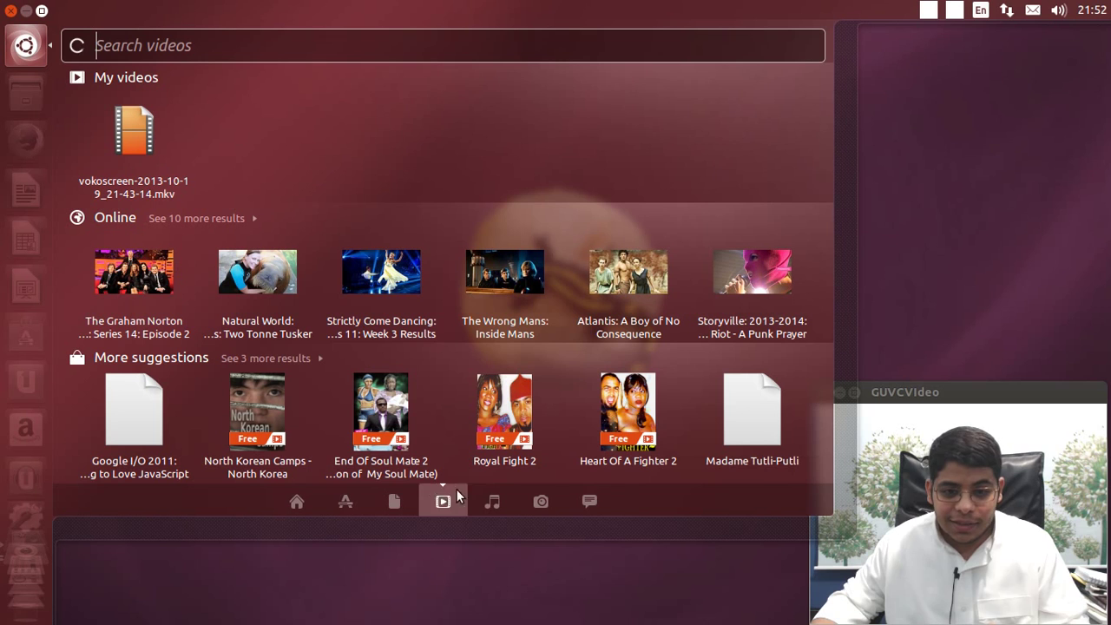
{"action": "left_click", "coordinate": [489, 491]}
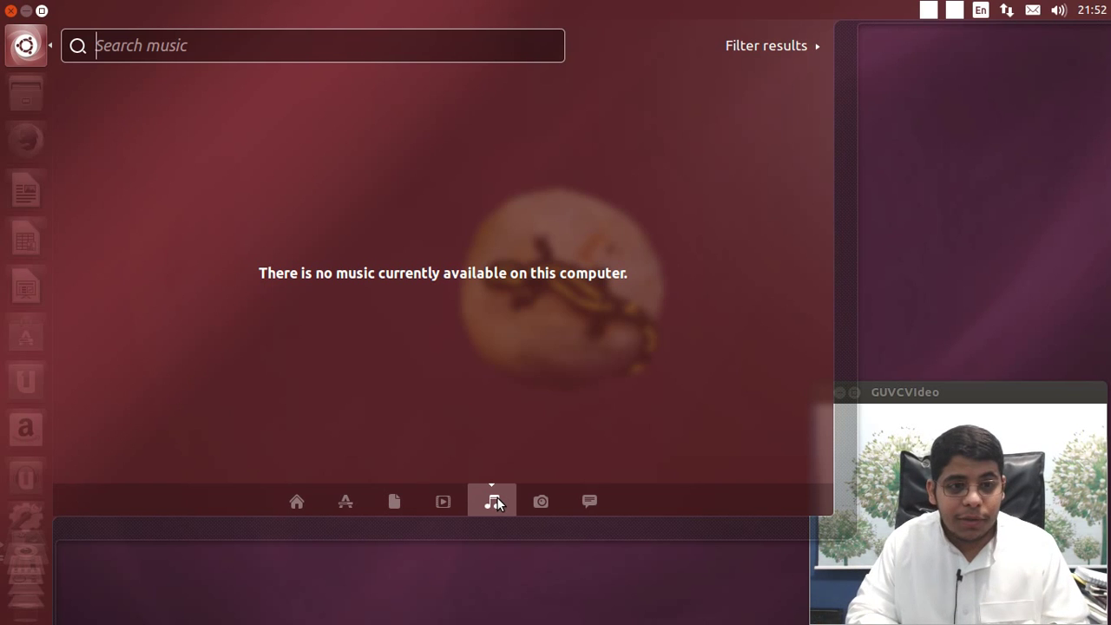
{"action": "type", "text": "song"}
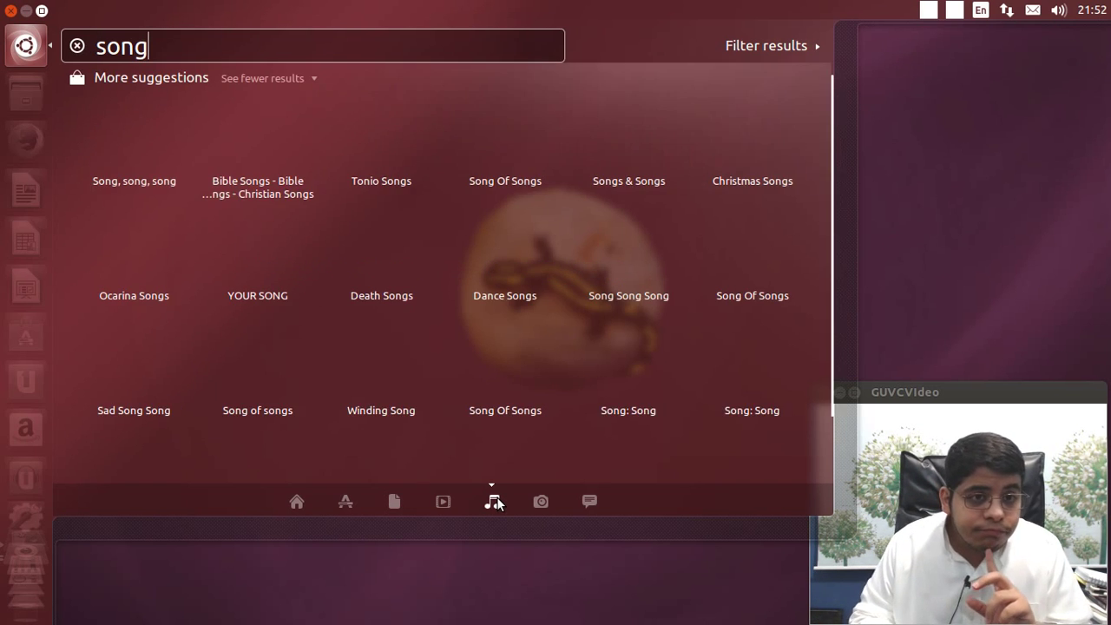
Step: View the Dash's photos and social messages categories, and expand the full list of Mentions
{"action": "left_click", "coordinate": [541, 501]}
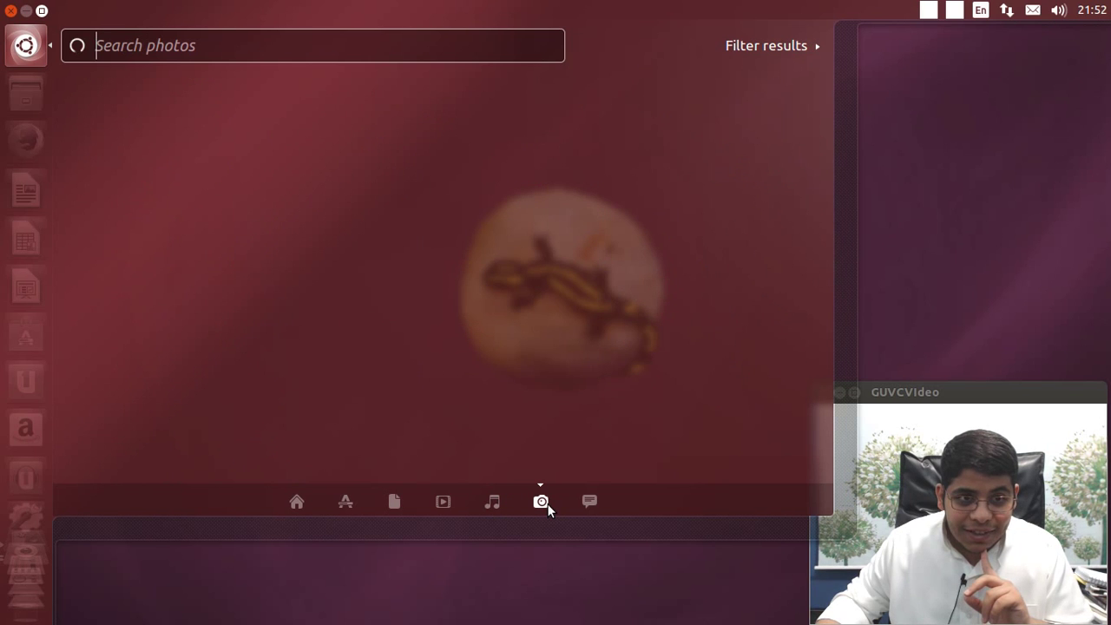
{"action": "left_click", "coordinate": [587, 502]}
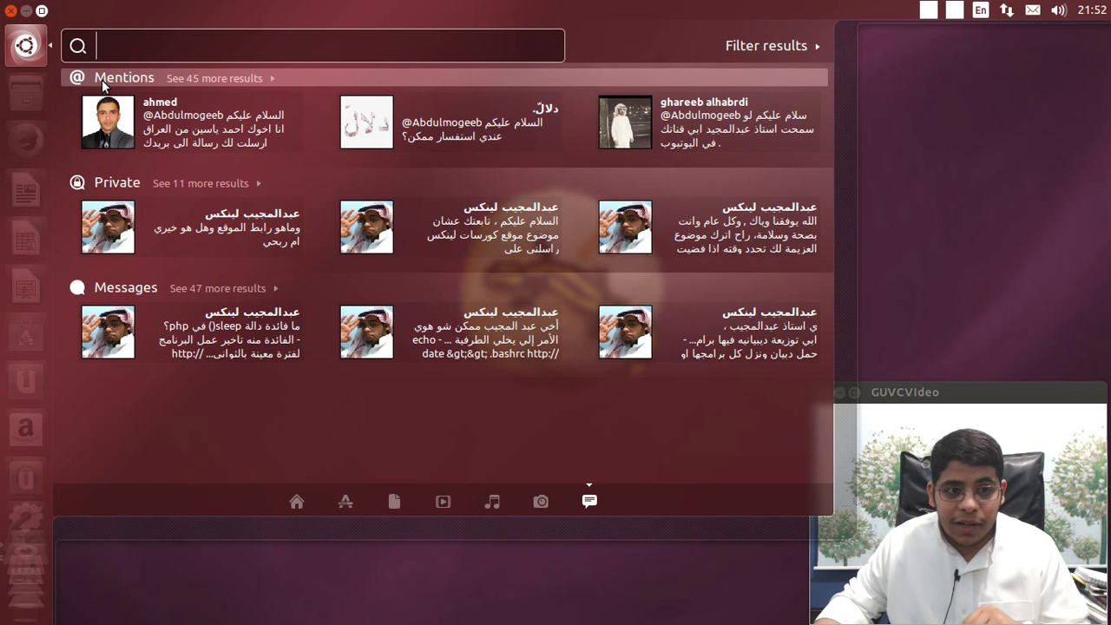
{"action": "left_click", "coordinate": [164, 75]}
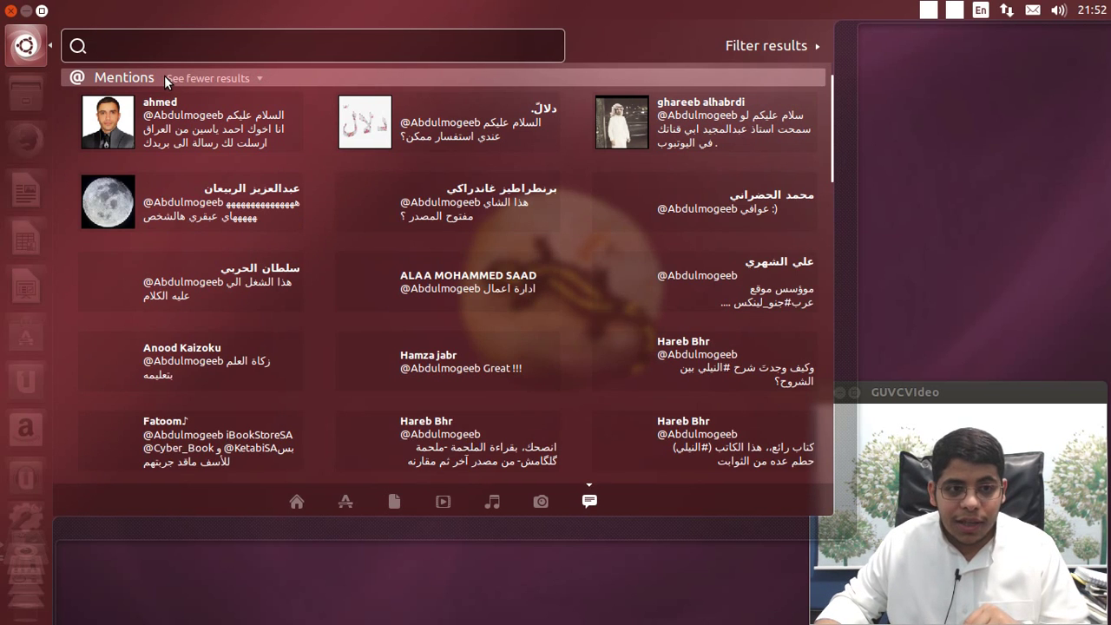
{"action": "left_click", "coordinate": [164, 76]}
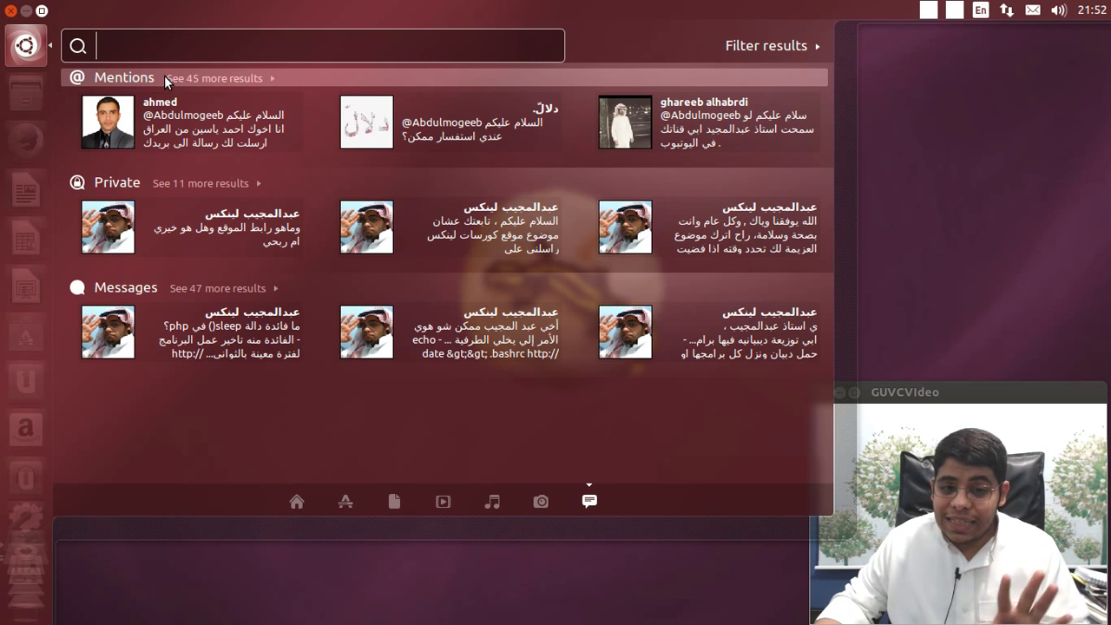
{"action": "left_click", "coordinate": [164, 75]}
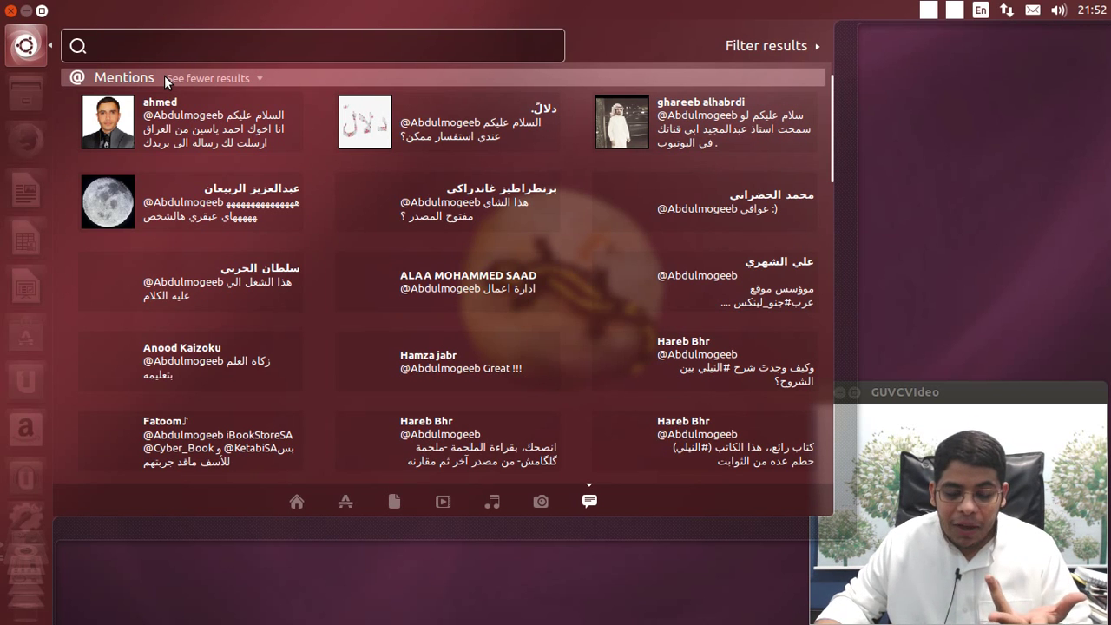
Step: Preview the first two Twitter mentions, return to the list between previews, and reopen the first mention's preview
{"action": "left_click", "coordinate": [173, 132]}
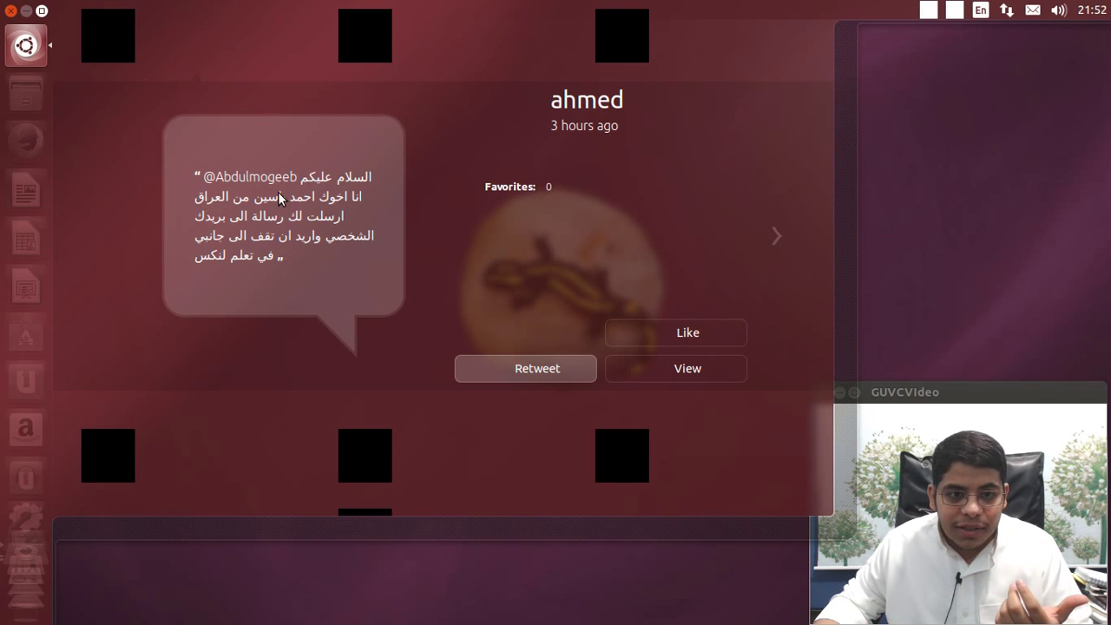
{"action": "left_click", "coordinate": [775, 231]}
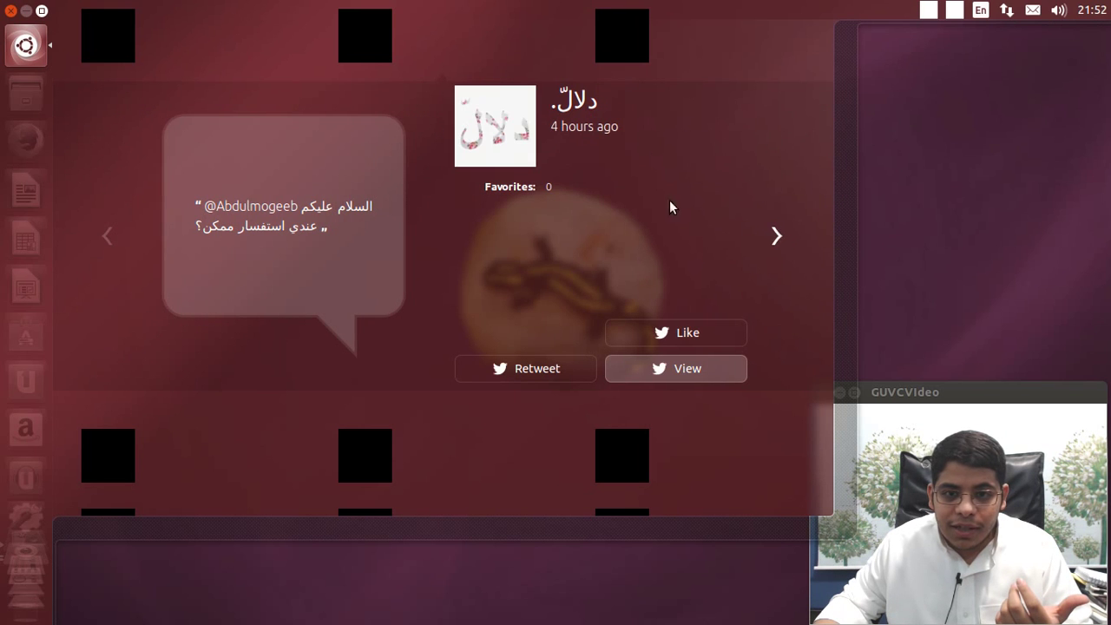
{"action": "left_click", "coordinate": [302, 245]}
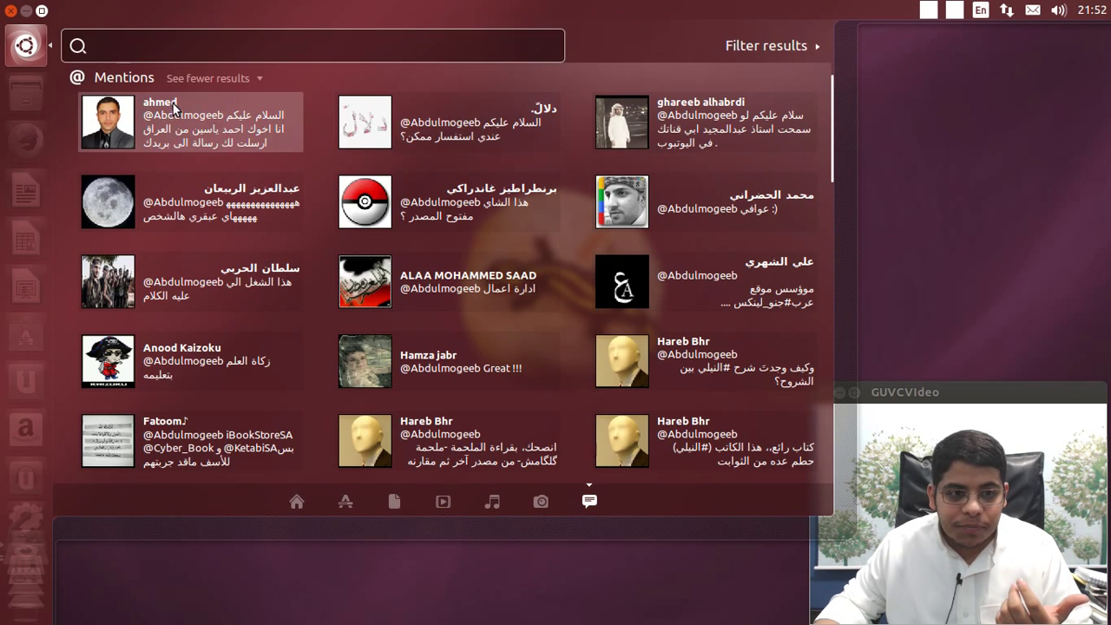
{"action": "left_click", "coordinate": [444, 147]}
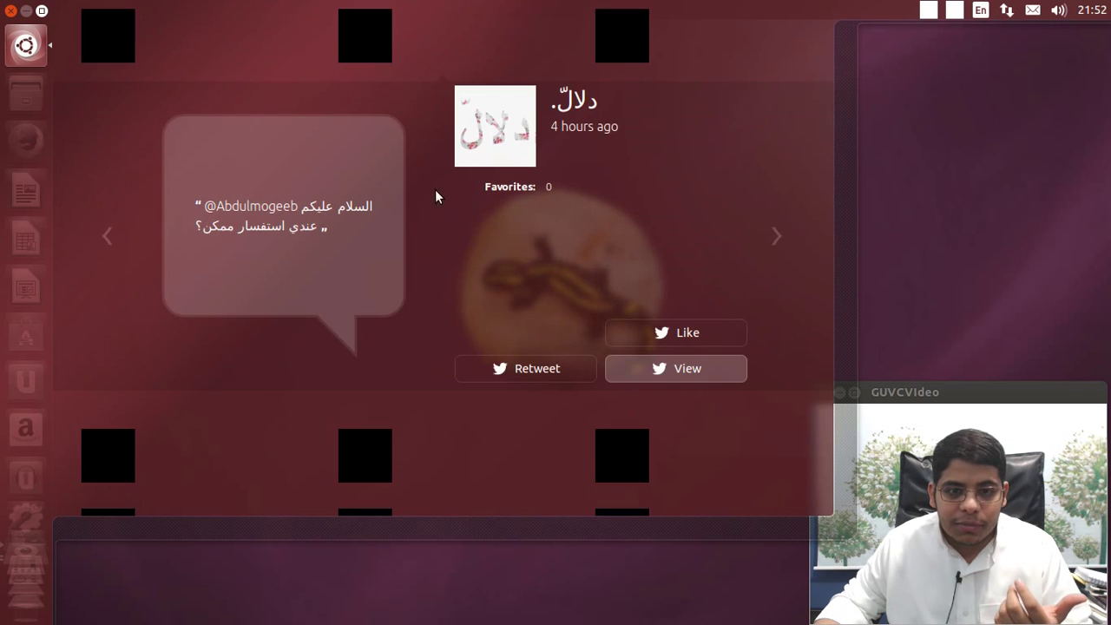
{"action": "left_click", "coordinate": [313, 222]}
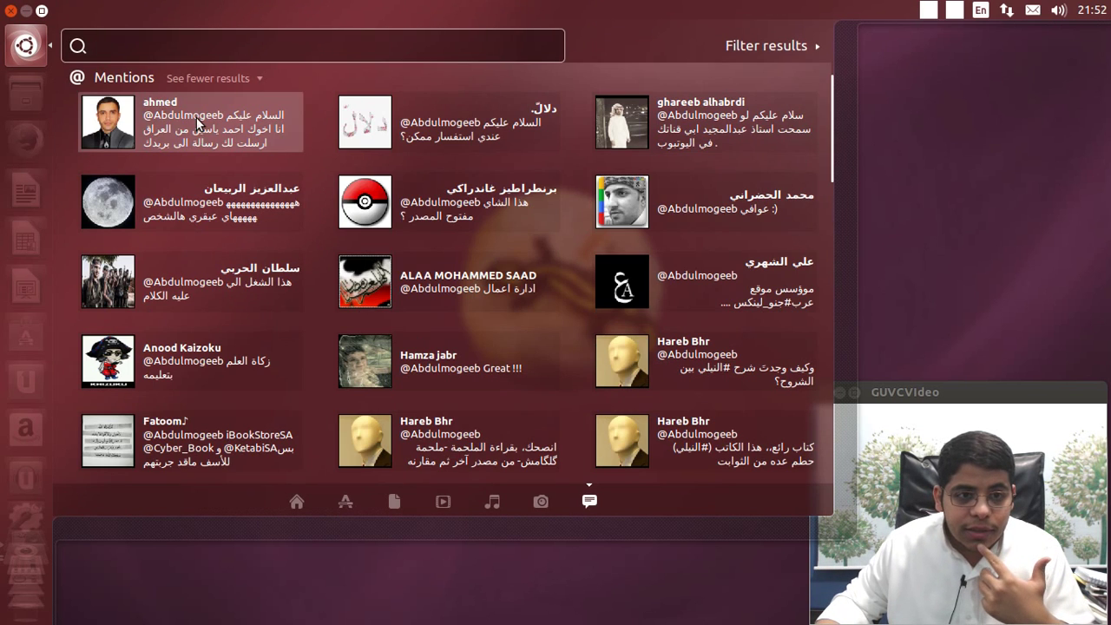
{"action": "key", "text": "Return"}
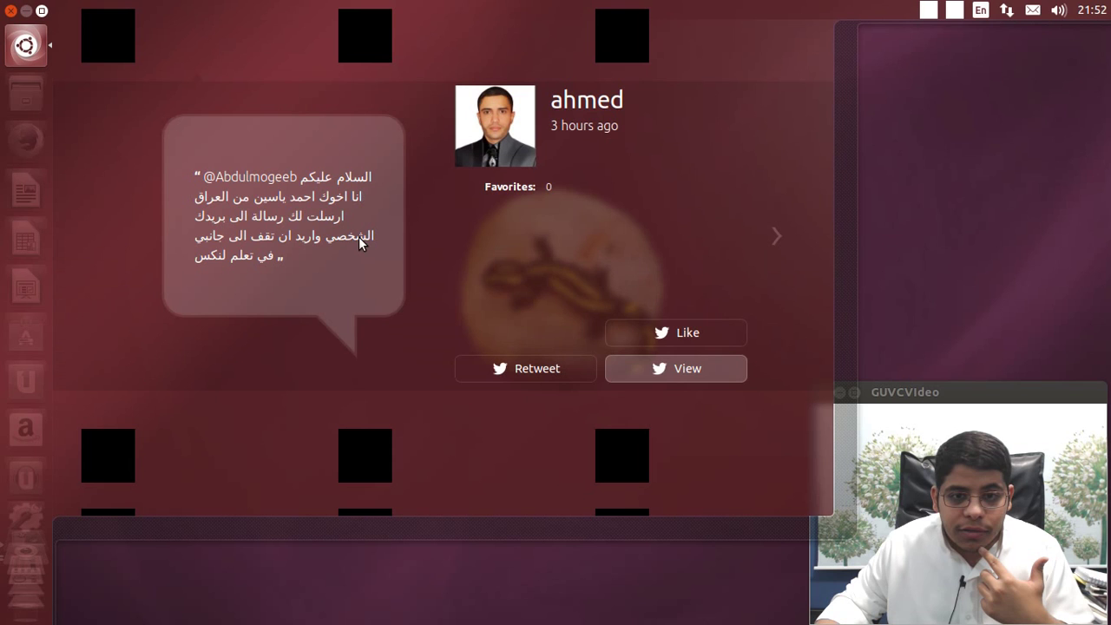
Step: View the previewed mention in the browser, close it, and collapse the Mentions list in the Dash's social category
{"action": "left_click", "coordinate": [715, 361]}
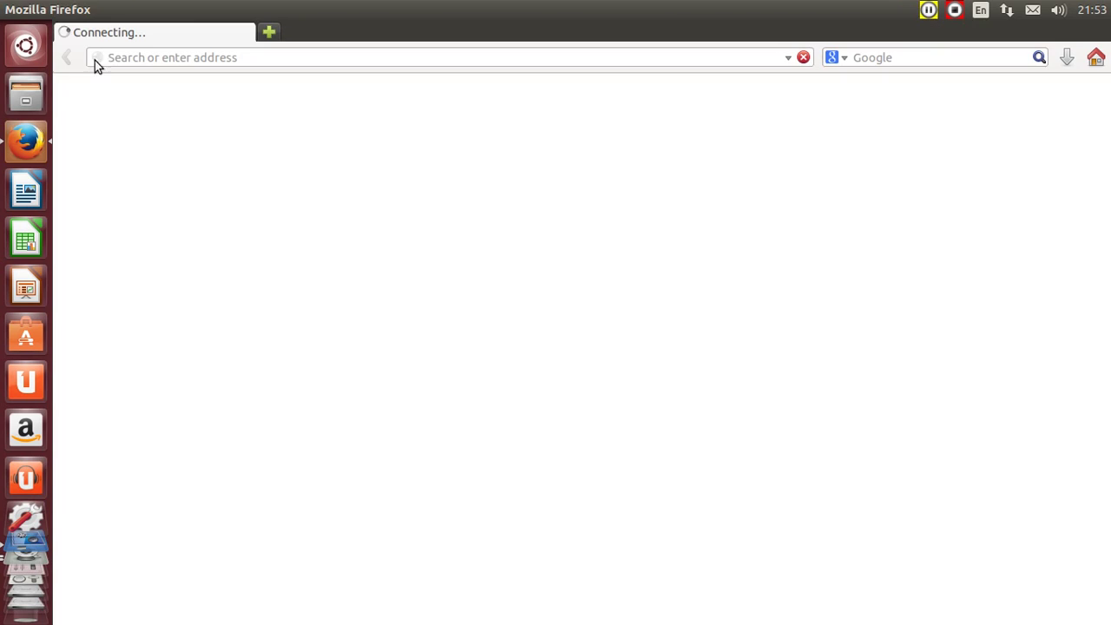
{"action": "left_click", "coordinate": [11, 10]}
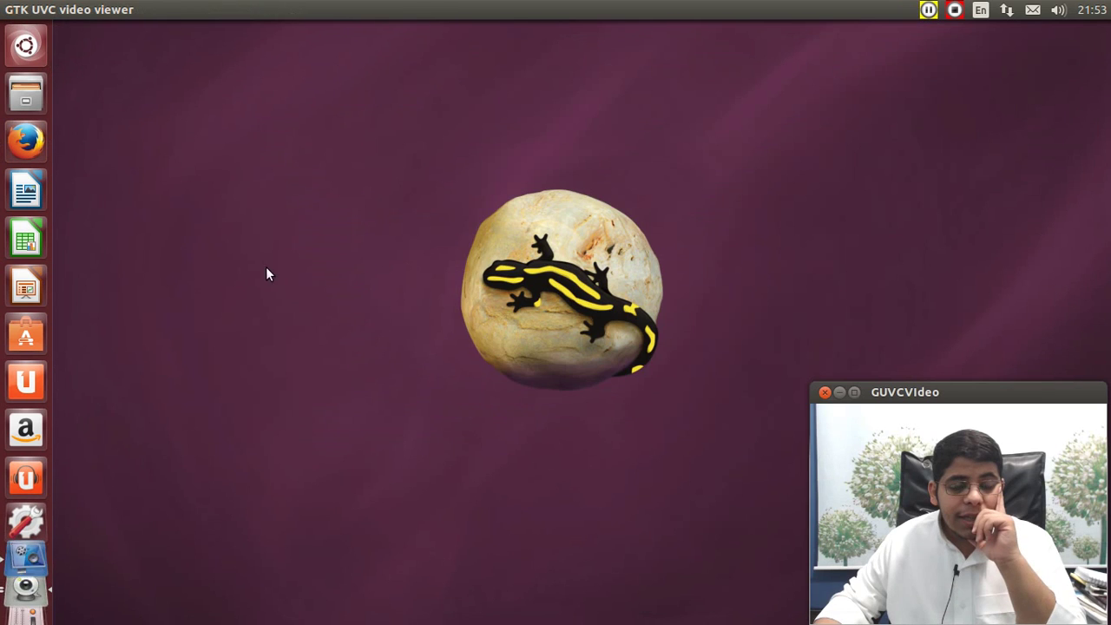
{"action": "key", "text": "super"}
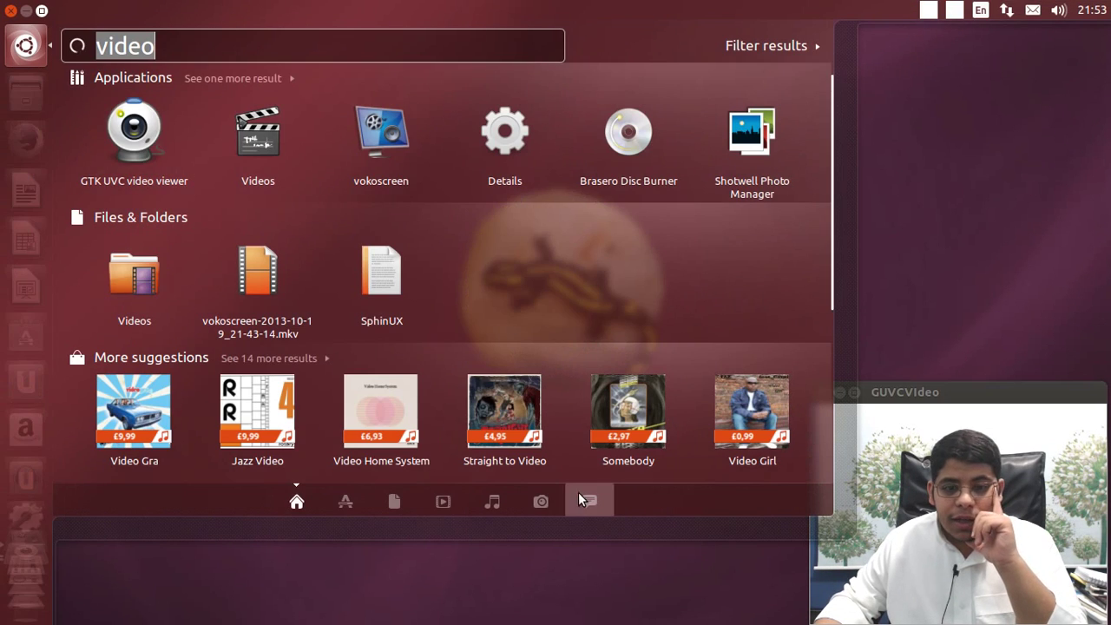
{"action": "left_click", "coordinate": [576, 503]}
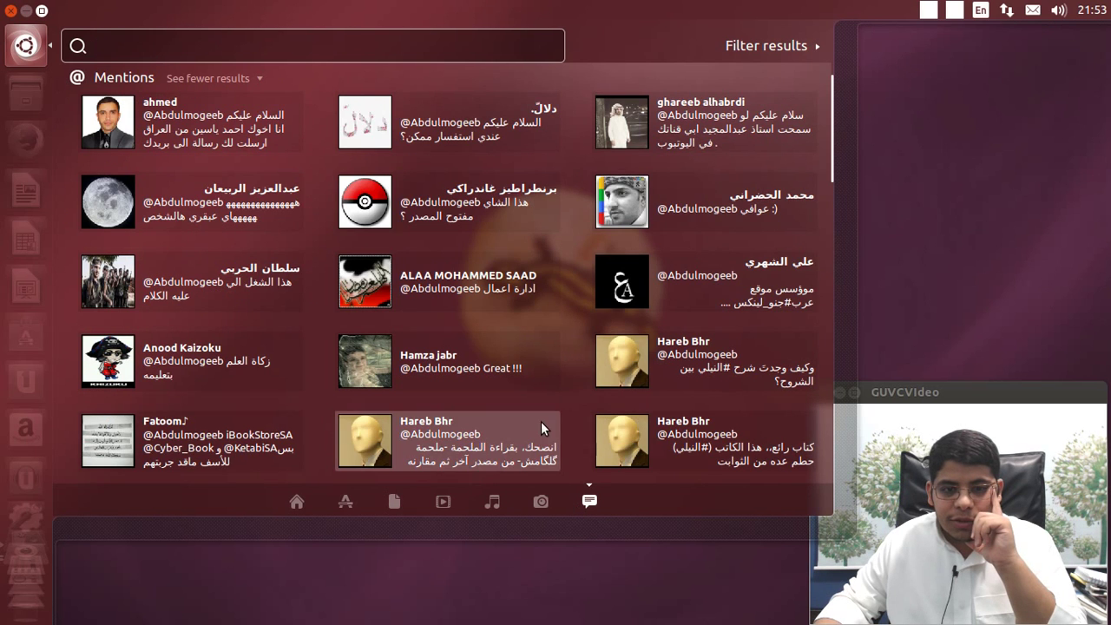
{"action": "scroll", "coordinate": [541, 421], "scroll_direction": "down", "scroll_amount": 3}
{"action": "scroll", "coordinate": [541, 421], "scroll_direction": "up", "scroll_amount": 3}
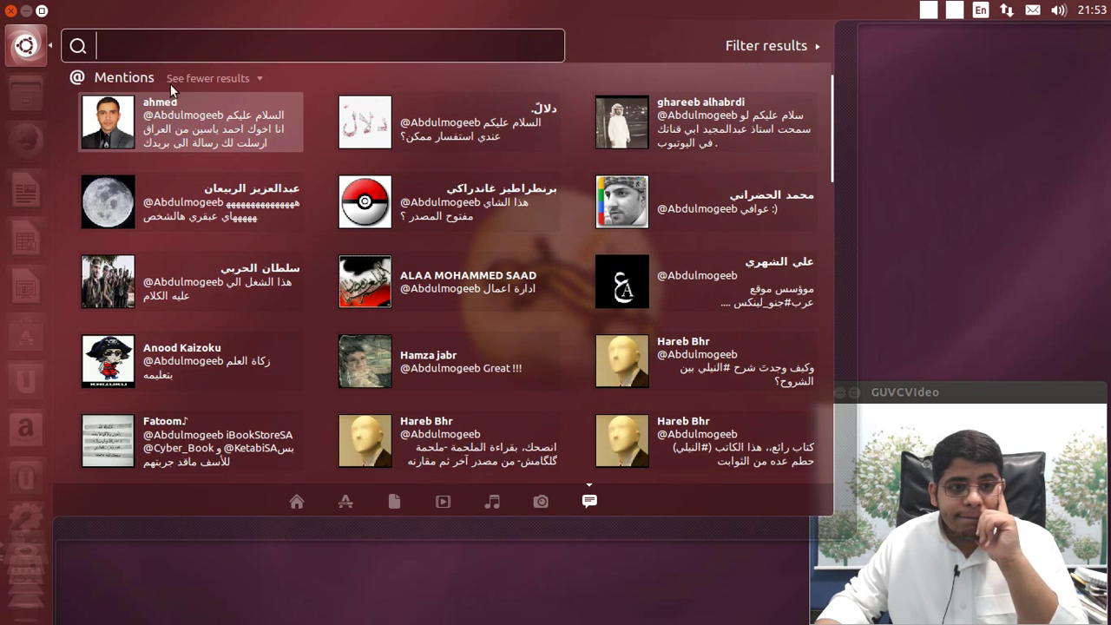
{"action": "left_click", "coordinate": [173, 80]}
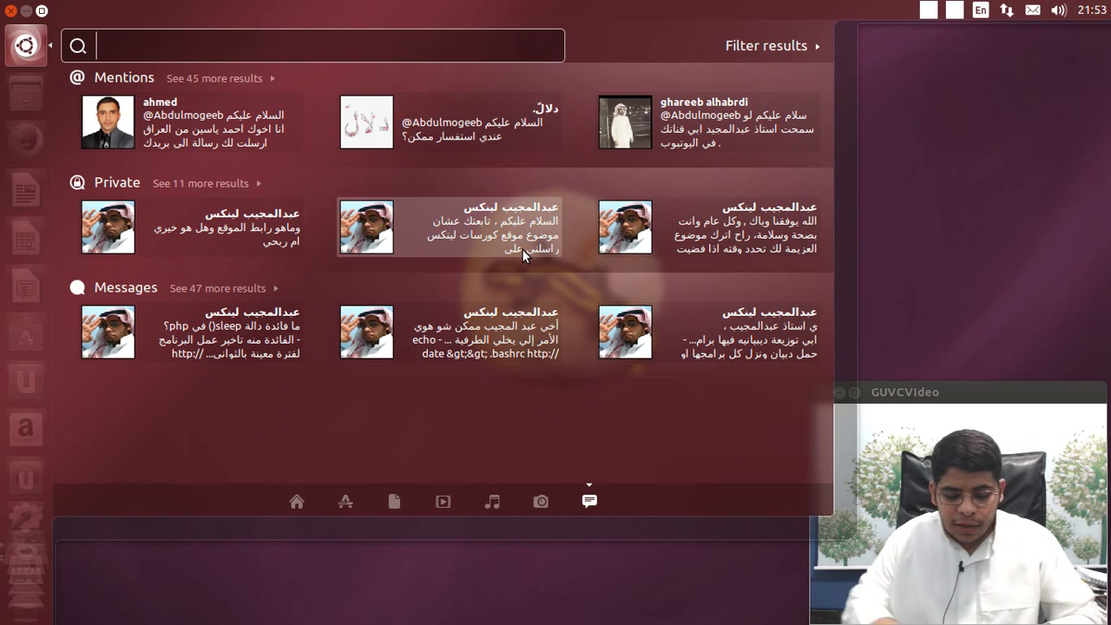
Step: Search the Dash's social category for "online", and open Online Accounts from a search on the Dash home
{"action": "type", "text": "online"}
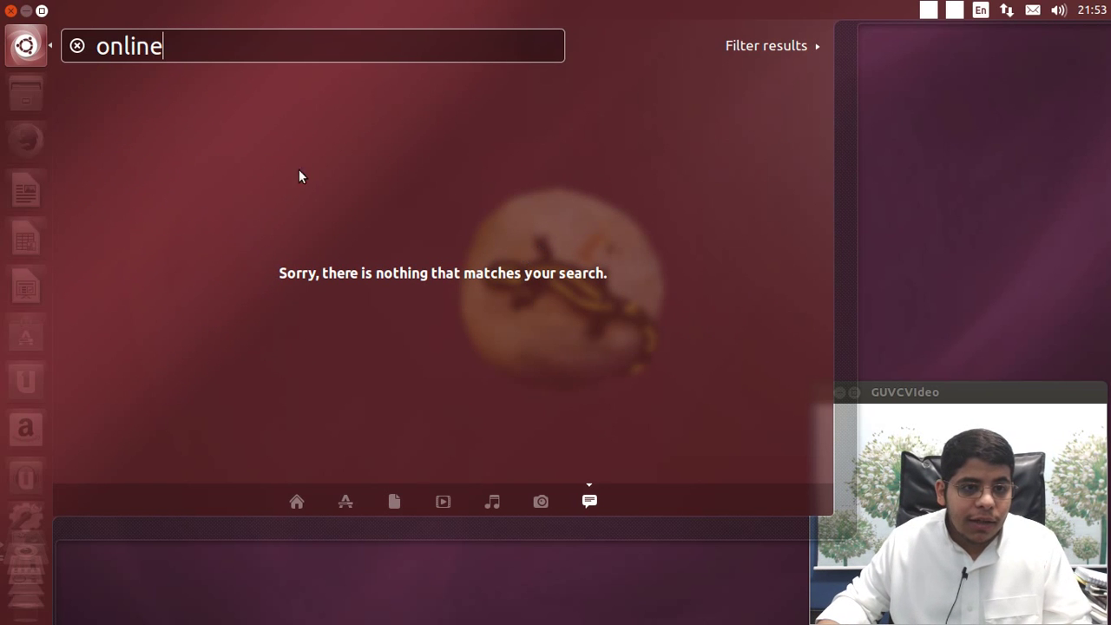
{"action": "left_click", "coordinate": [297, 501]}
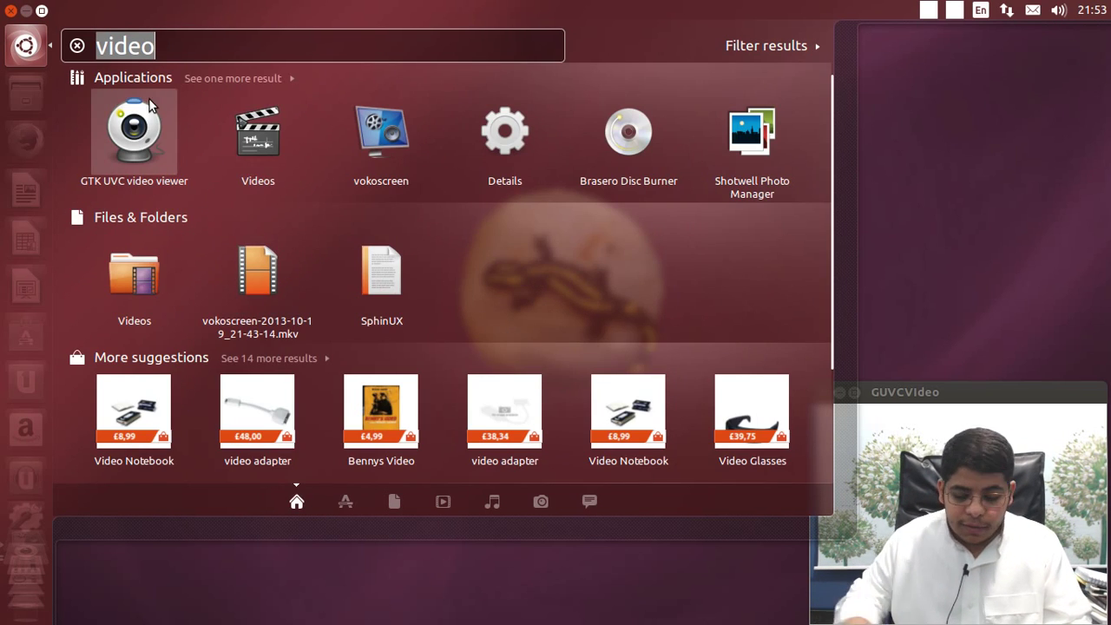
{"action": "type", "text": "onli"}
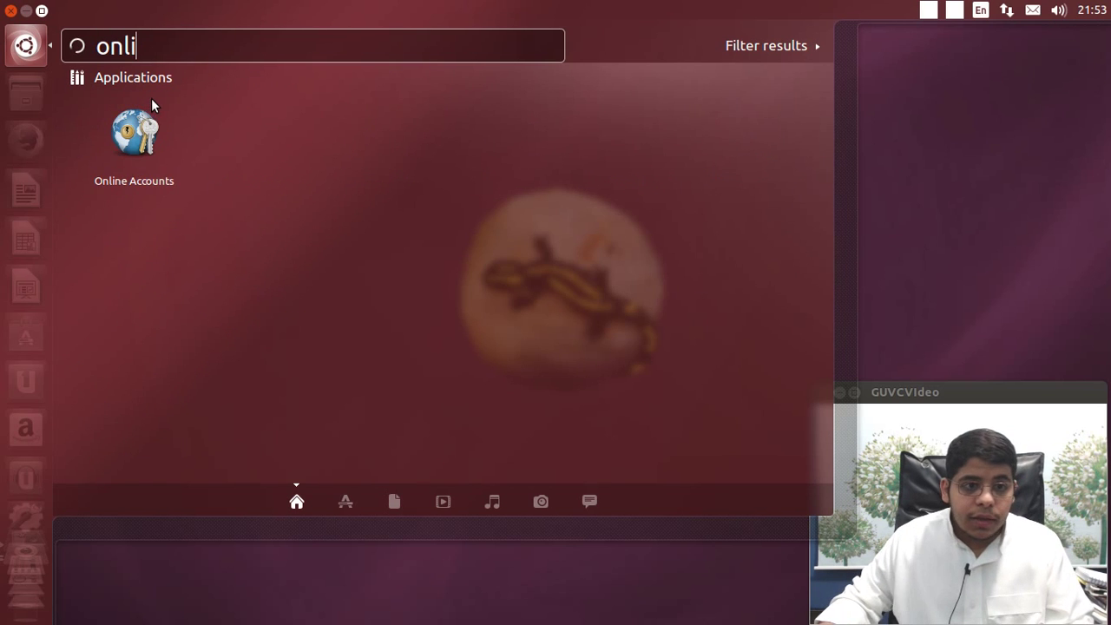
{"action": "key", "text": "super"}
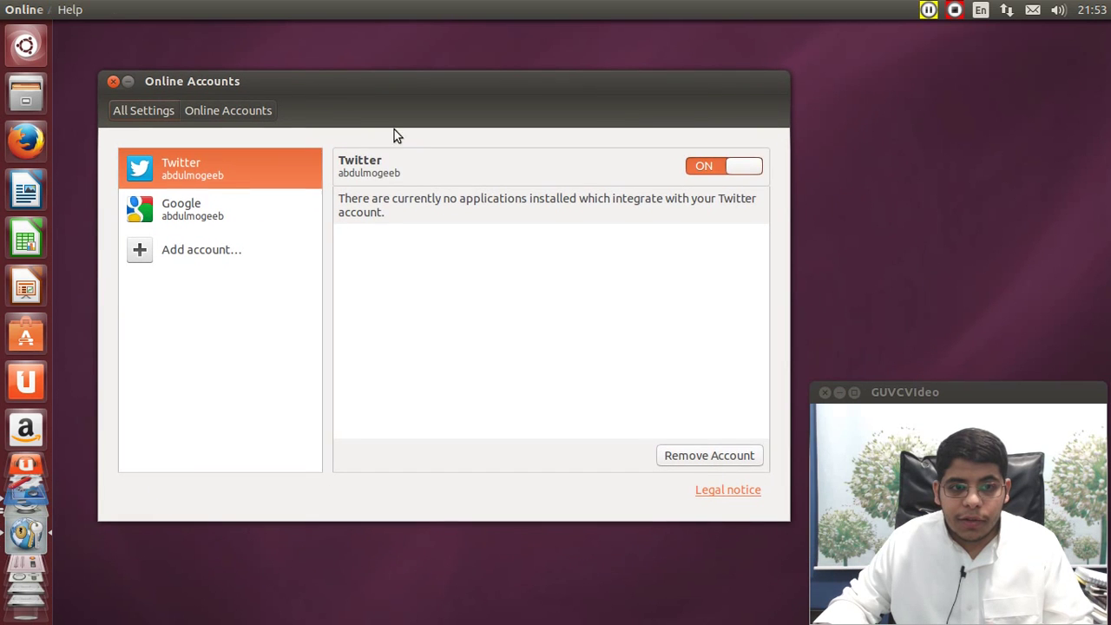
Step: Look through the account types that can be added and the application filter, and close Online Accounts
{"action": "left_click", "coordinate": [199, 253]}
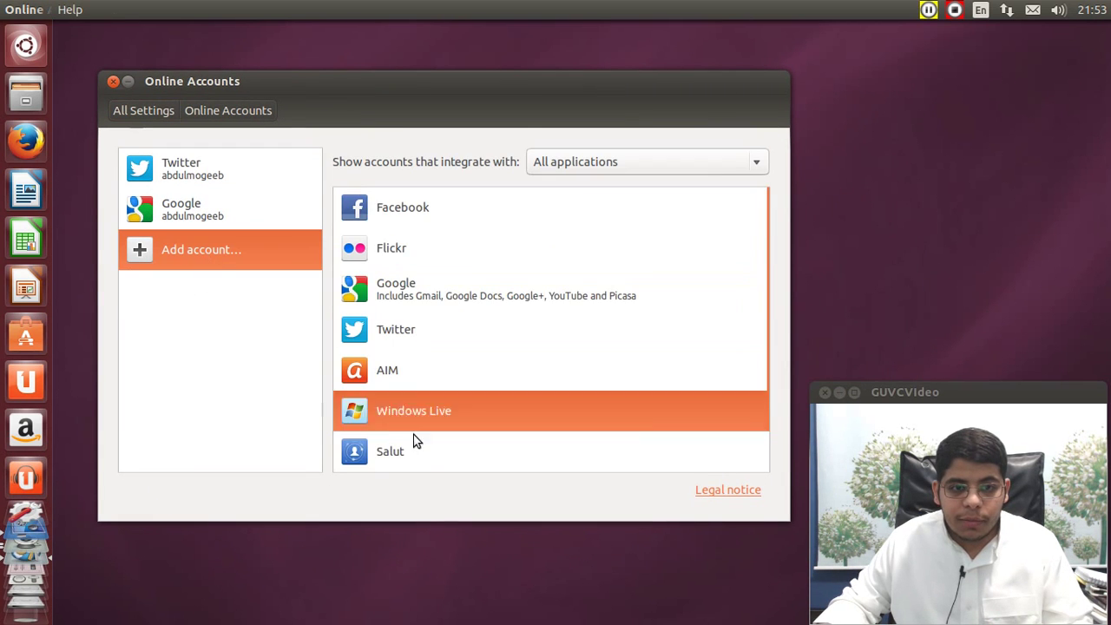
{"action": "scroll", "coordinate": [426, 408], "scroll_direction": "down", "scroll_amount": 2}
{"action": "scroll", "coordinate": [441, 368], "scroll_direction": "up", "scroll_amount": 2}
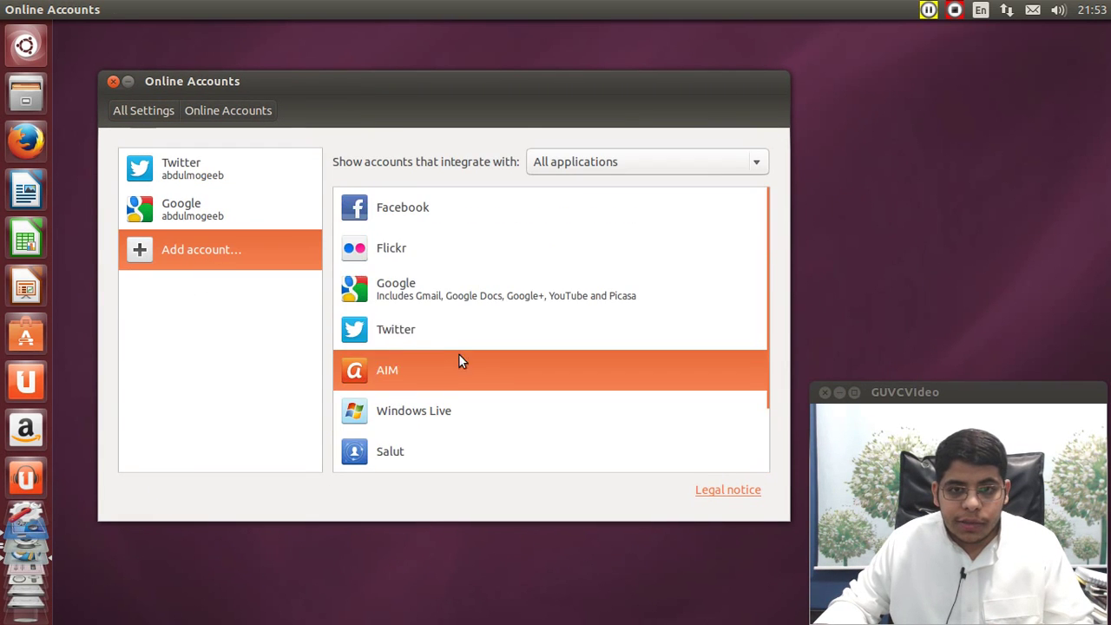
{"action": "left_click", "coordinate": [738, 165]}
{"action": "left_click", "coordinate": [741, 162]}
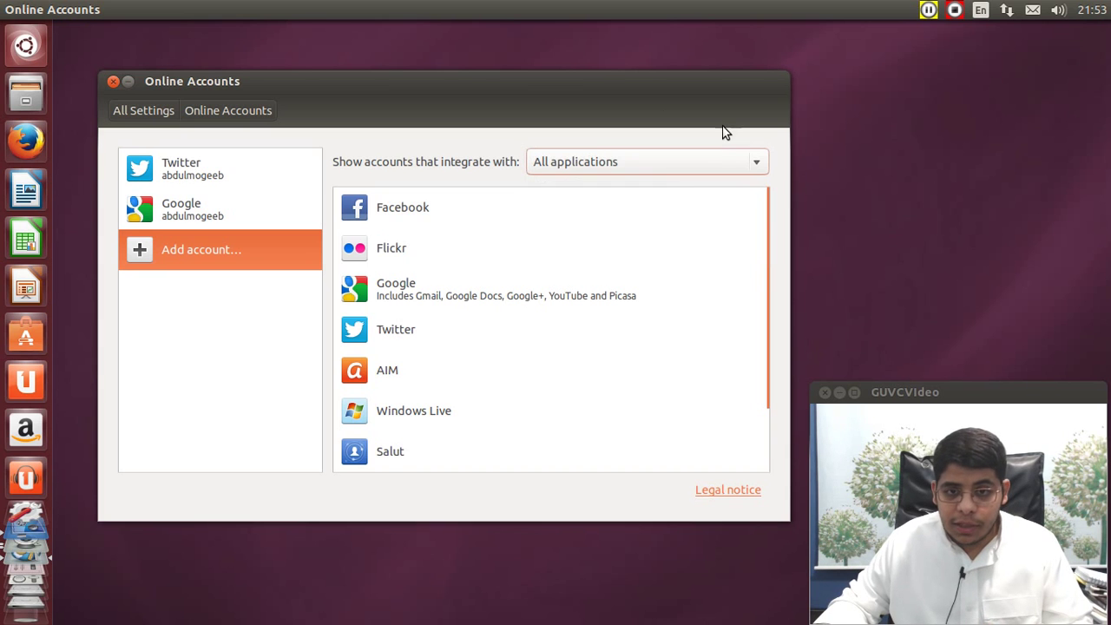
{"action": "left_click", "coordinate": [112, 80]}
Step: Open System Settings and move its window clear of the webcam window
{"action": "left_click", "coordinate": [24, 46]}
{"action": "left_click", "coordinate": [25, 46]}
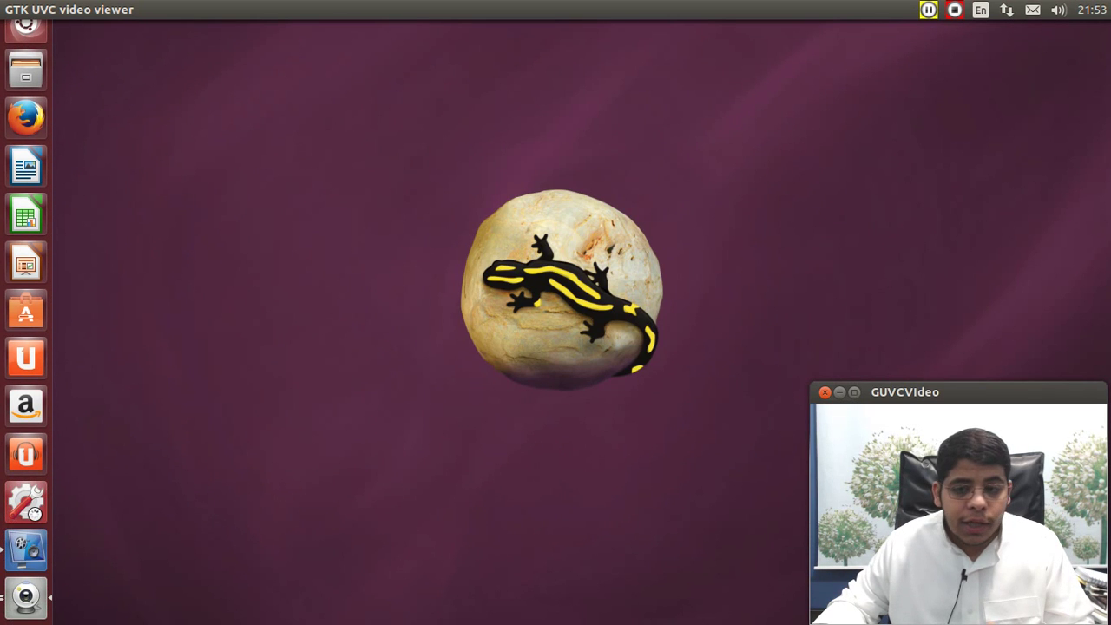
{"action": "left_click", "coordinate": [33, 511]}
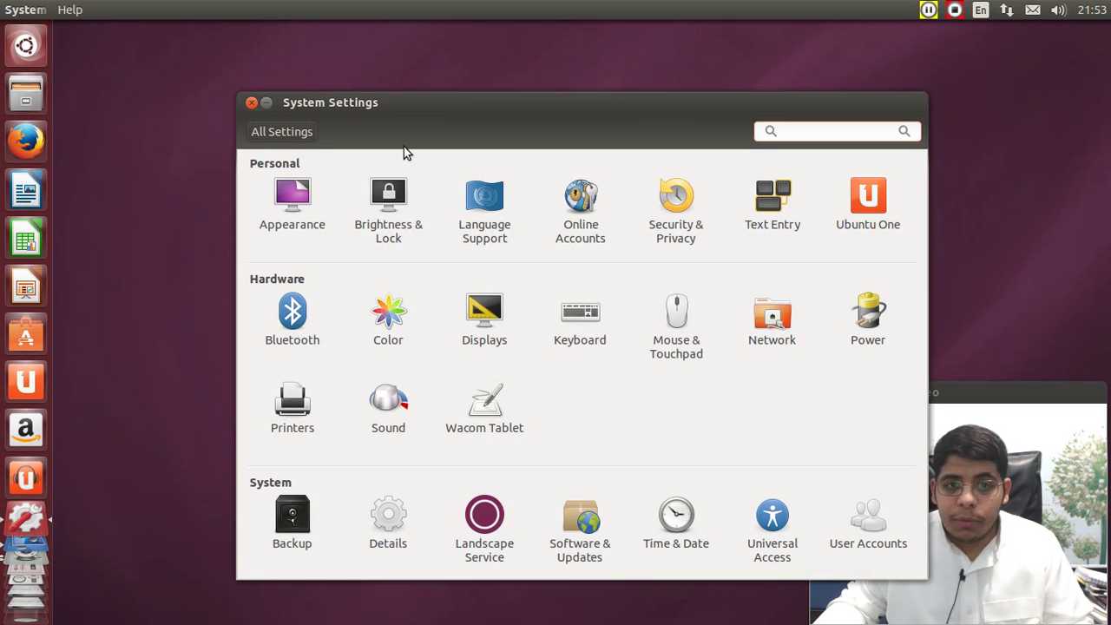
{"action": "left_click_drag", "start_coordinate": [404, 106], "coordinate": [264, 53]}
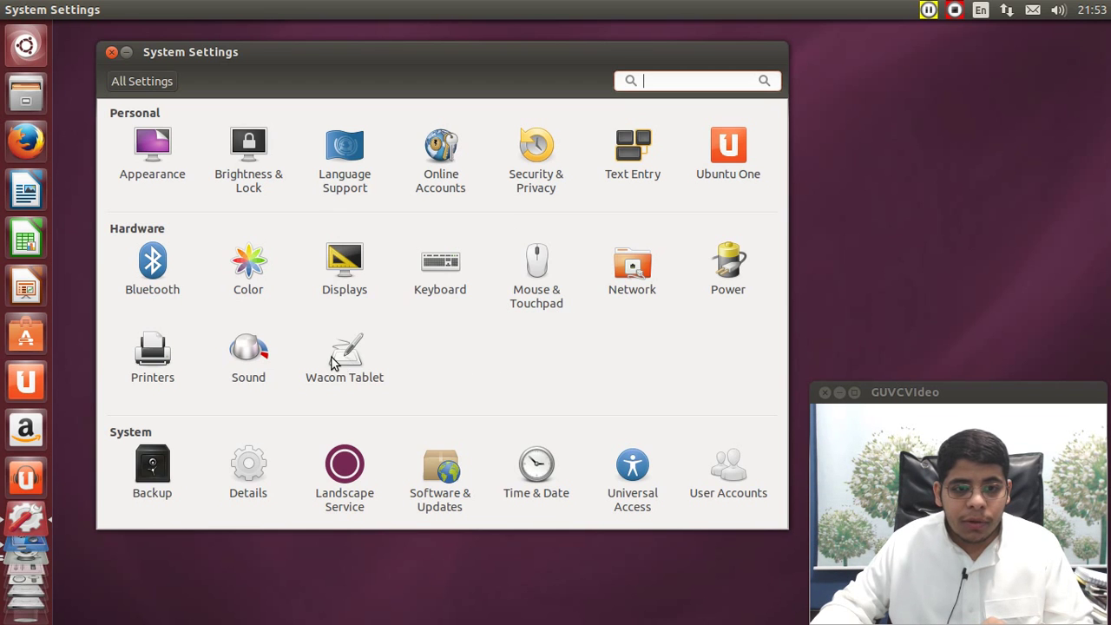
Step: View the keyboard layout settings and the Typing shortcuts, and check the input source menu
{"action": "left_click", "coordinate": [437, 285]}
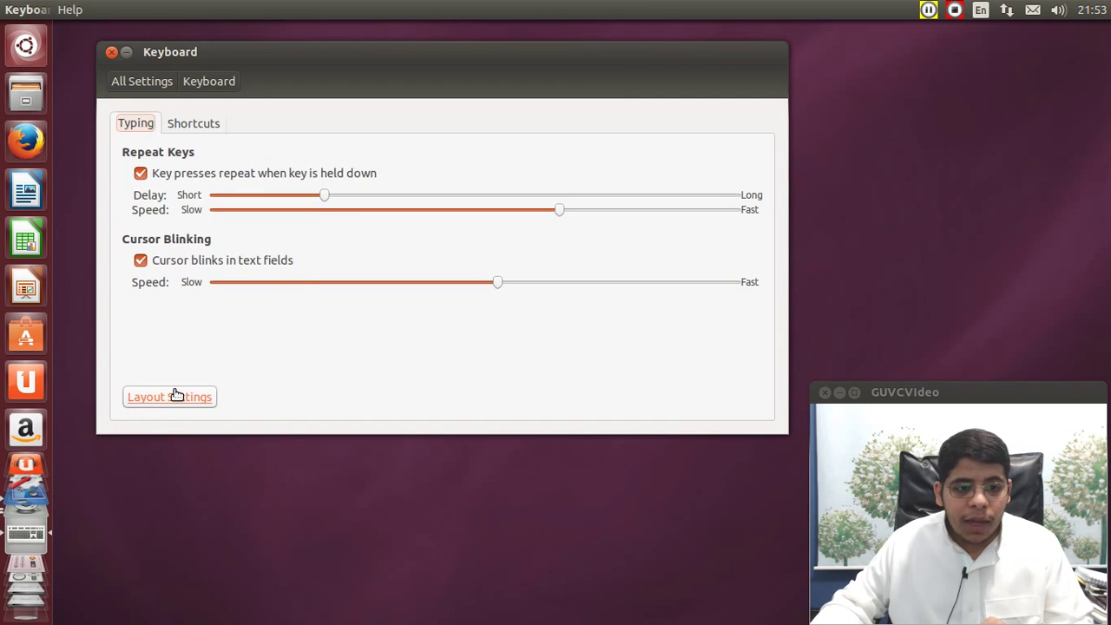
{"action": "left_click", "coordinate": [176, 395]}
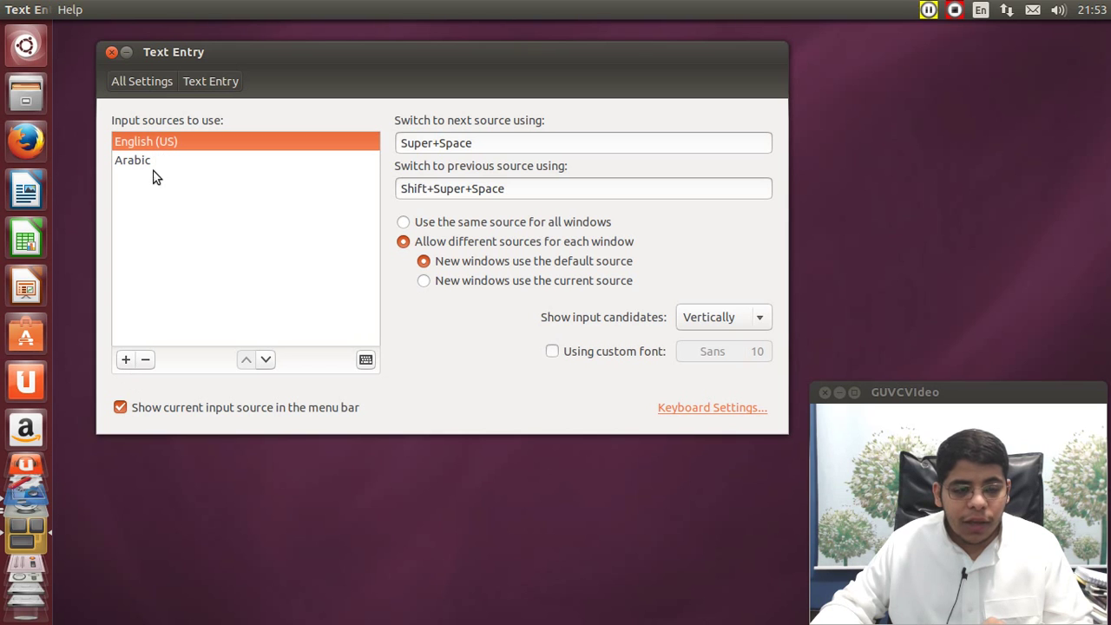
{"action": "left_click", "coordinate": [691, 411]}
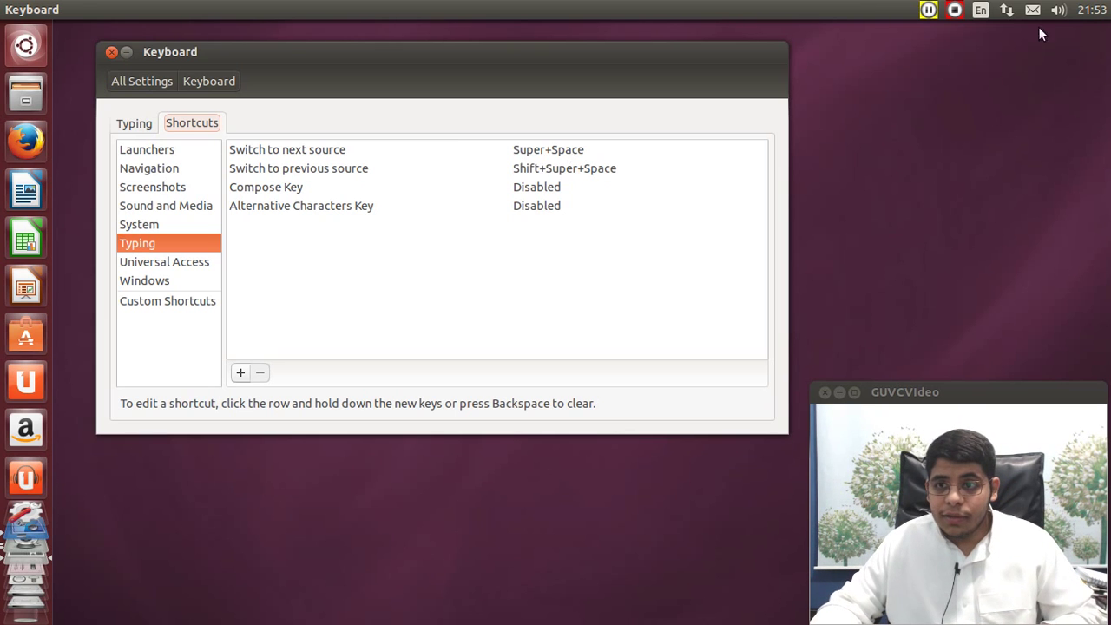
{"action": "left_click", "coordinate": [989, 15]}
{"action": "left_click", "coordinate": [914, 203]}
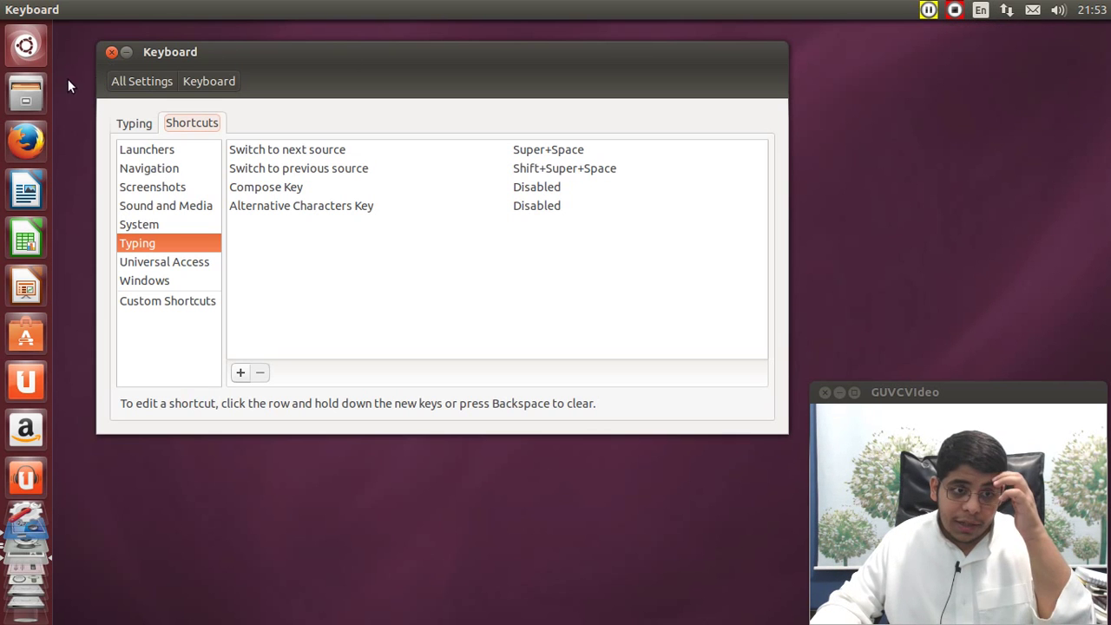
Step: Open the "keyboard" file from the Home folder in the text editor, and restore and reposition the editor window
{"action": "left_click", "coordinate": [39, 94]}
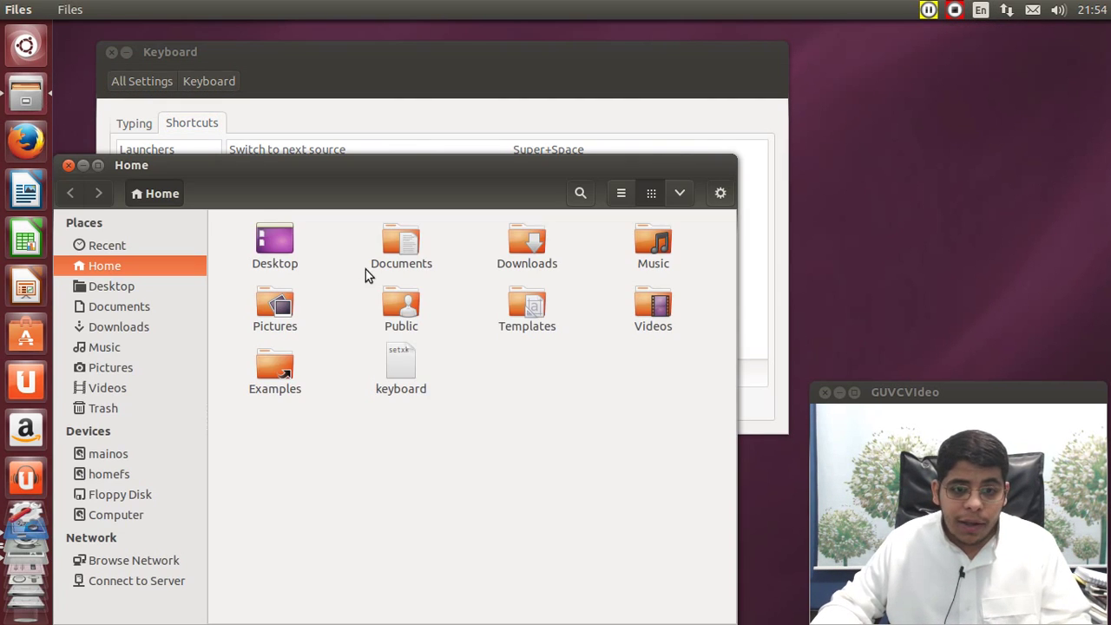
{"action": "left_click", "coordinate": [402, 371]}
{"action": "double_click", "coordinate": [402, 371]}
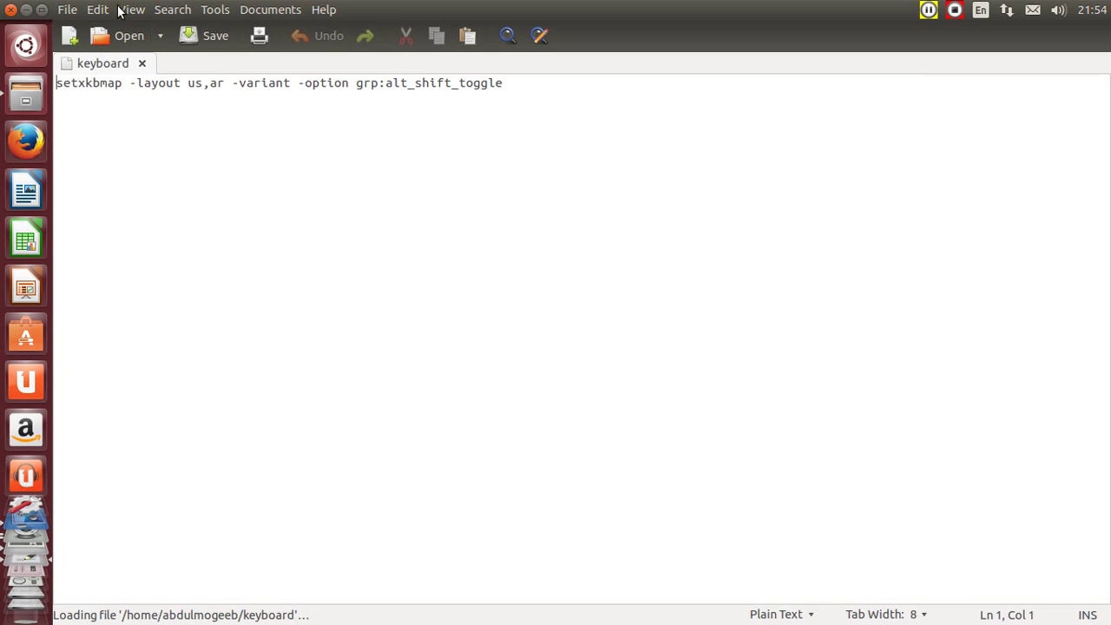
{"action": "left_click", "coordinate": [42, 10]}
{"action": "left_click_drag", "start_coordinate": [733, 206], "coordinate": [268, 146]}
Step: Copy the whole line "setxkbmap -layout us,ar -variant -option grp:alt_shift_toggle" from the keyboard file
{"action": "left_click", "coordinate": [278, 223]}
{"action": "triple_click", "coordinate": [279, 223]}
{"action": "left_click", "coordinate": [272, 224]}
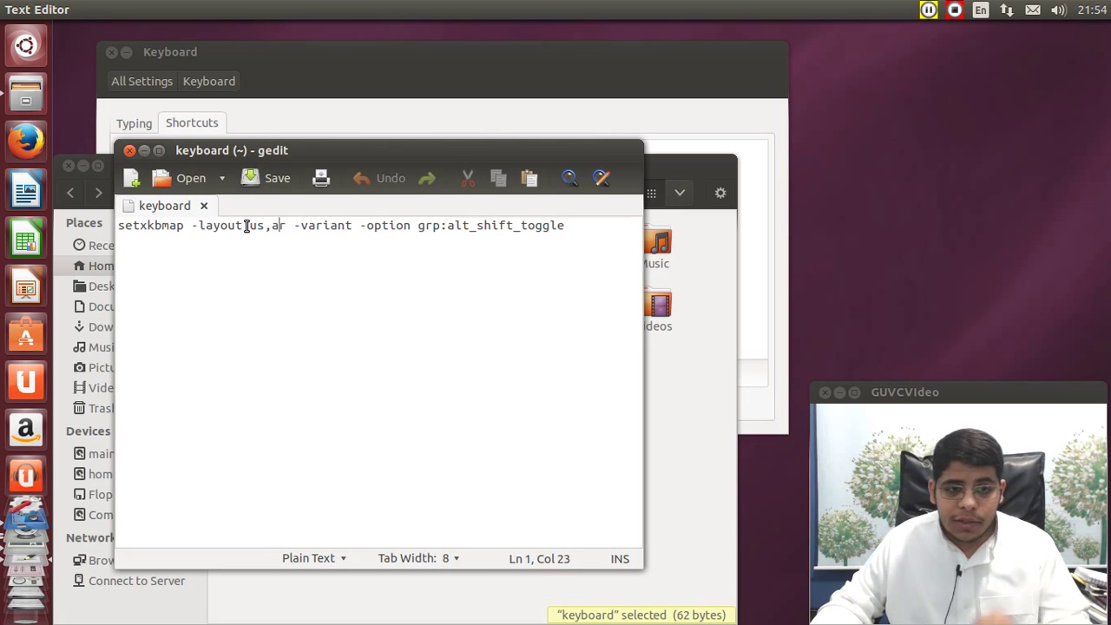
{"action": "triple_click", "coordinate": [246, 226]}
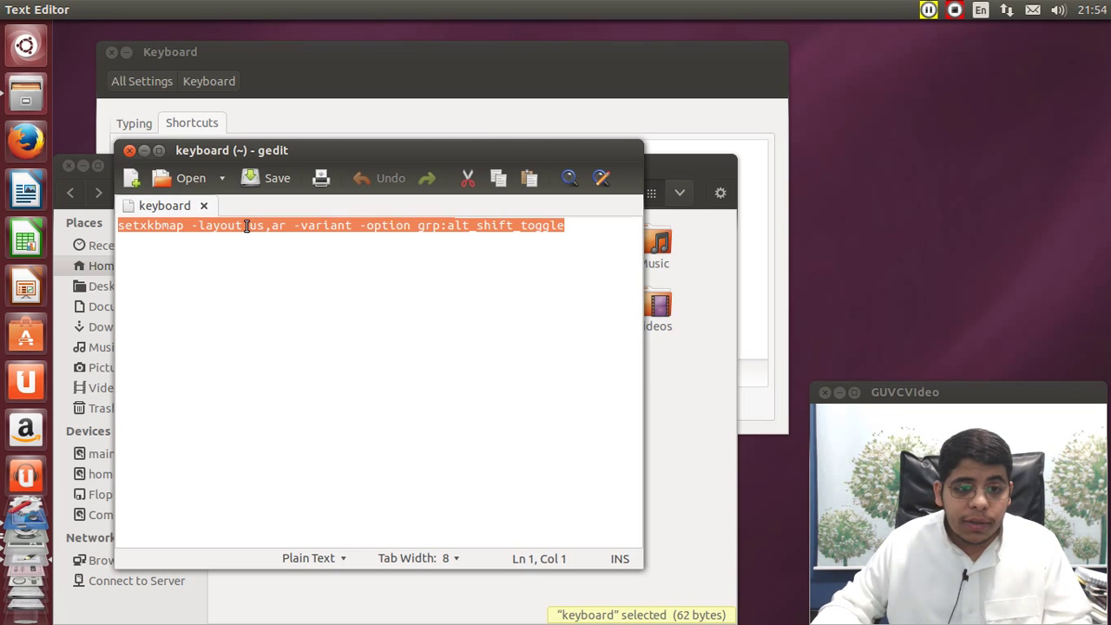
{"action": "right_click", "coordinate": [246, 226]}
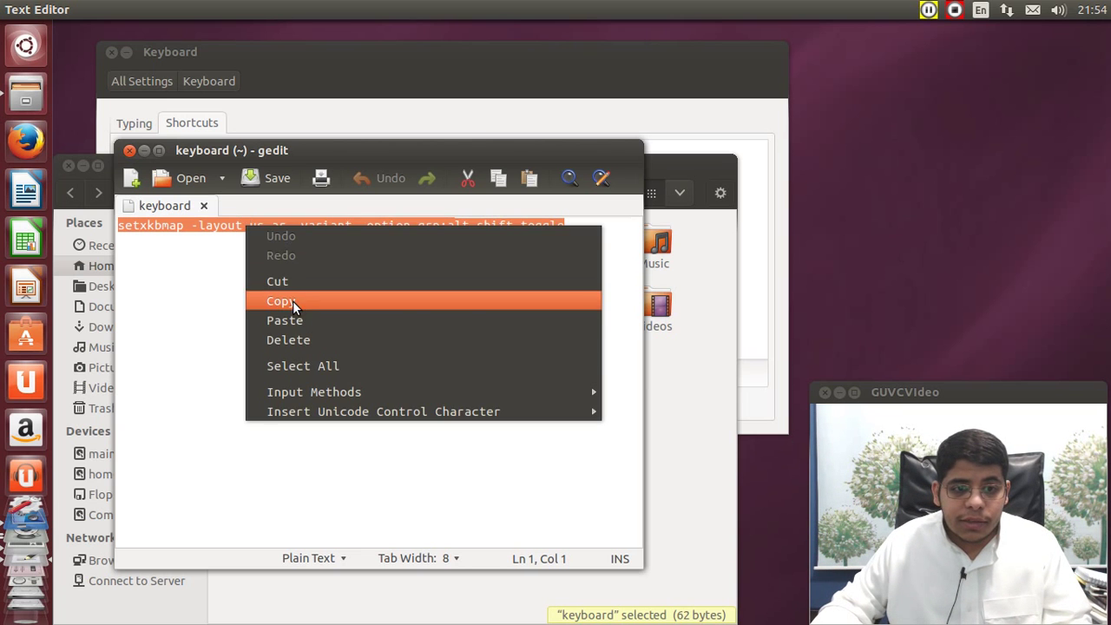
{"action": "left_click", "coordinate": [291, 302]}
Step: Search the Dash for "star" and open Startup Applications
{"action": "left_click", "coordinate": [24, 46]}
{"action": "type", "text": "star"}
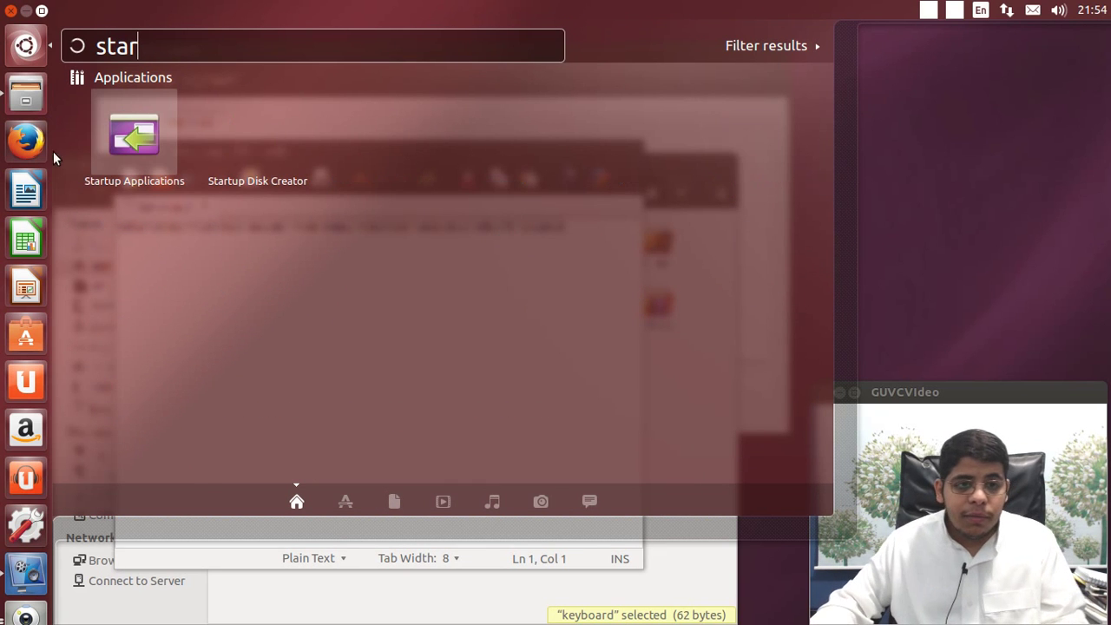
{"action": "left_click", "coordinate": [105, 154]}
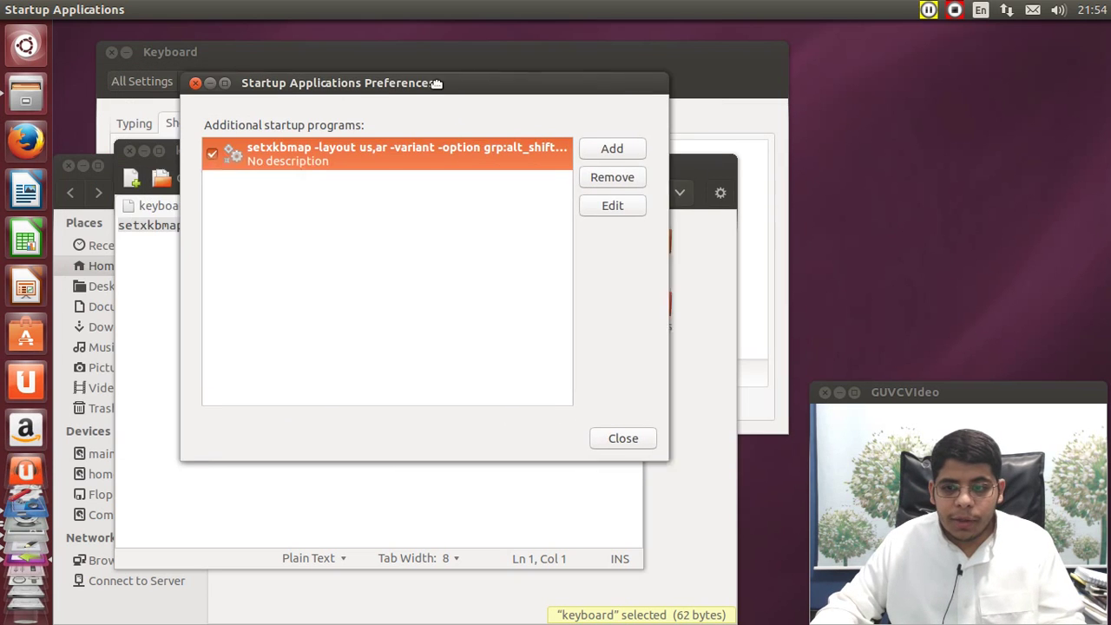
Step: Add a startup program named "fafdtg" with the copied setxkbmap command, and disable its entry
{"action": "left_click", "coordinate": [639, 153]}
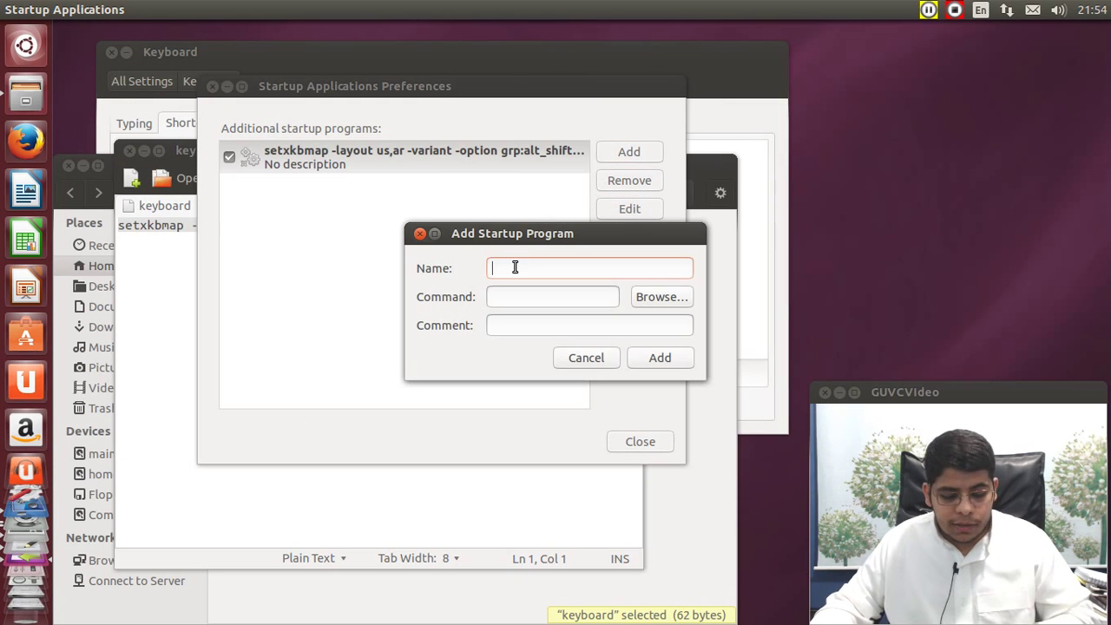
{"action": "type", "text": "fafdtg"}
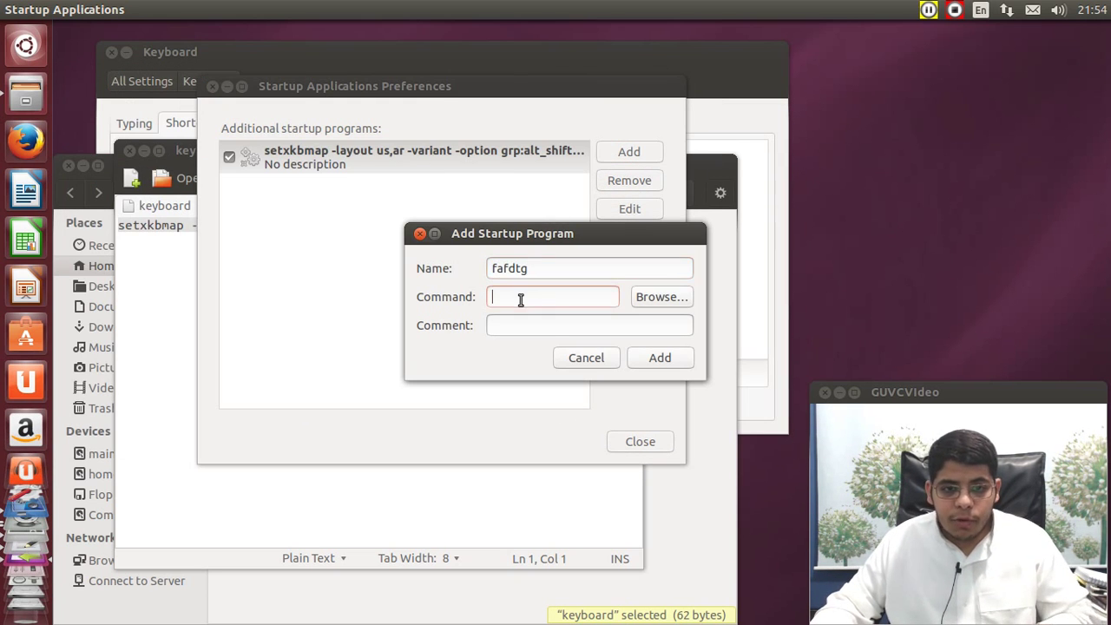
{"action": "key", "text": "ctrl+v"}
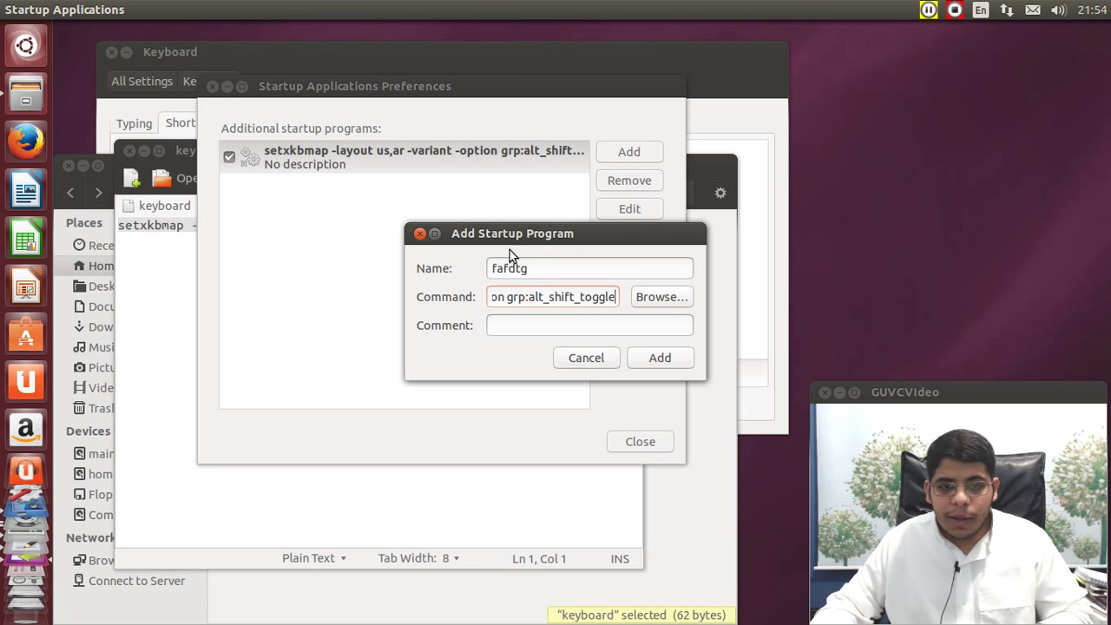
{"action": "left_click", "coordinate": [660, 360]}
{"action": "left_click", "coordinate": [230, 167]}
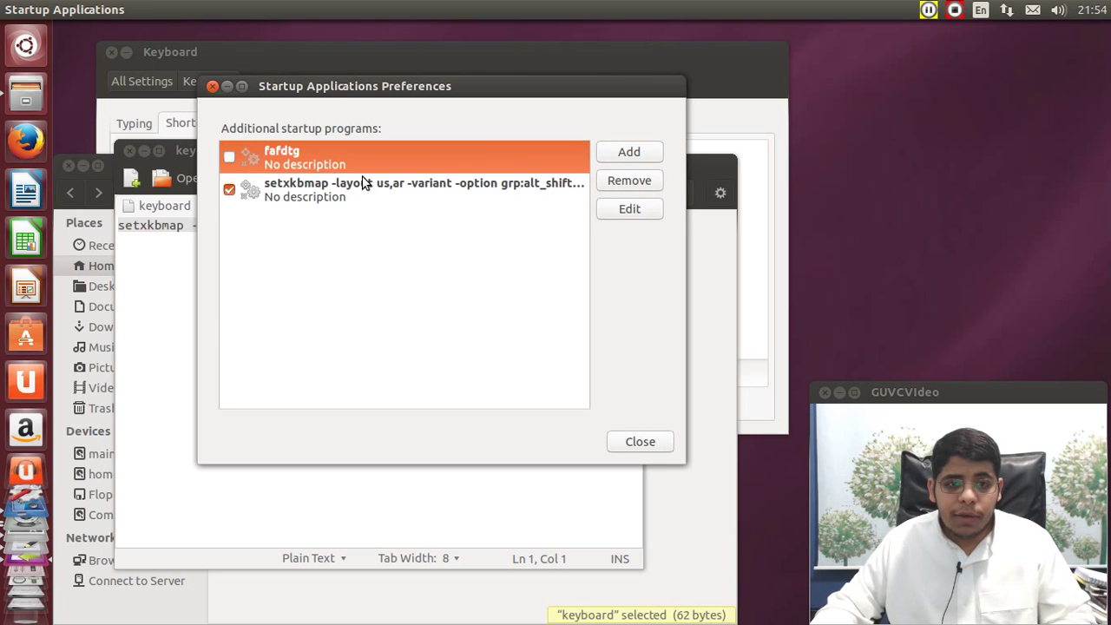
Step: Close Startup Applications, the text editor, the Home folder and the Keyboard settings
{"action": "left_click", "coordinate": [641, 441]}
{"action": "key", "text": "ctrl+a"}
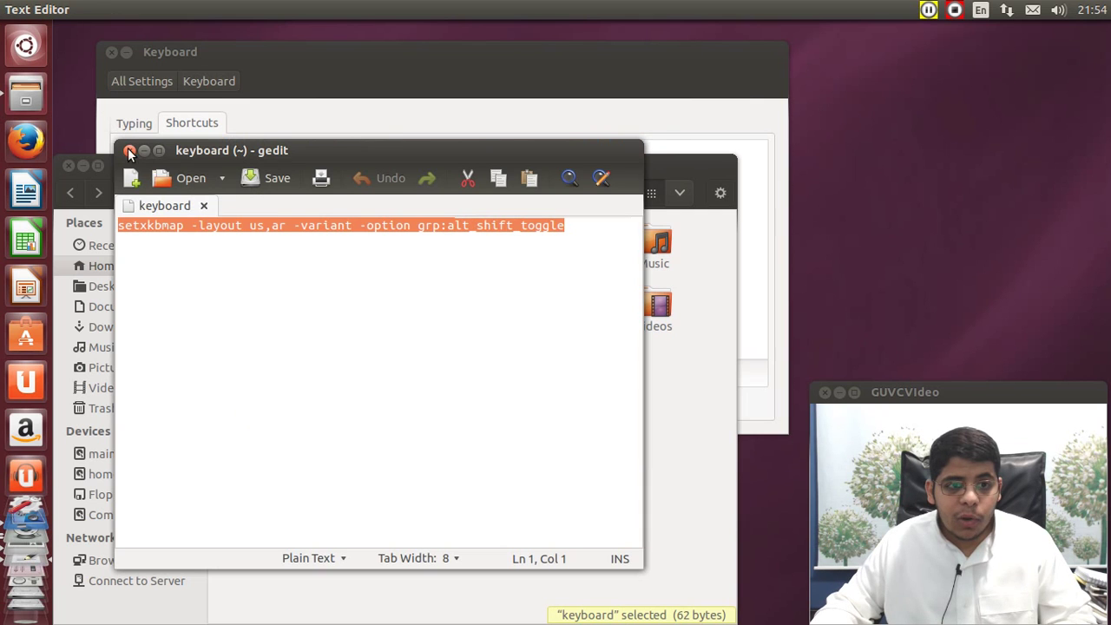
{"action": "left_click", "coordinate": [129, 152]}
{"action": "left_click", "coordinate": [71, 165]}
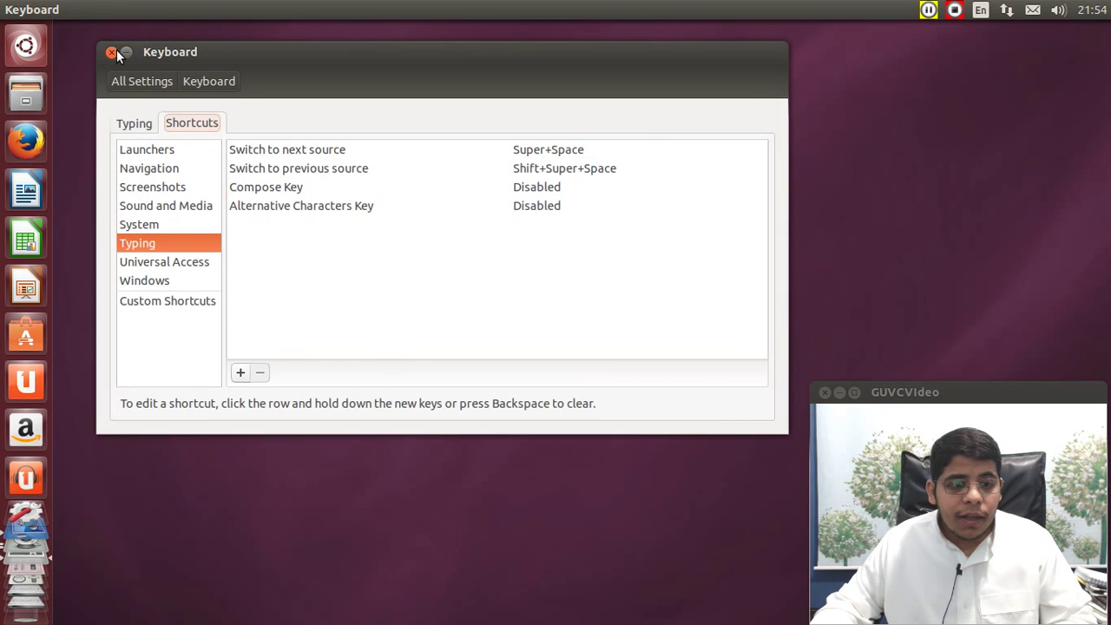
{"action": "left_click", "coordinate": [115, 53]}
Step: Open Unity Tweak Tool and move its window away from the screen's edges
{"action": "scroll", "coordinate": [48, 379], "scroll_direction": "down", "scroll_amount": 5}
{"action": "scroll", "coordinate": [32, 473], "scroll_direction": "down", "scroll_amount": 2}
{"action": "left_click", "coordinate": [31, 404]}
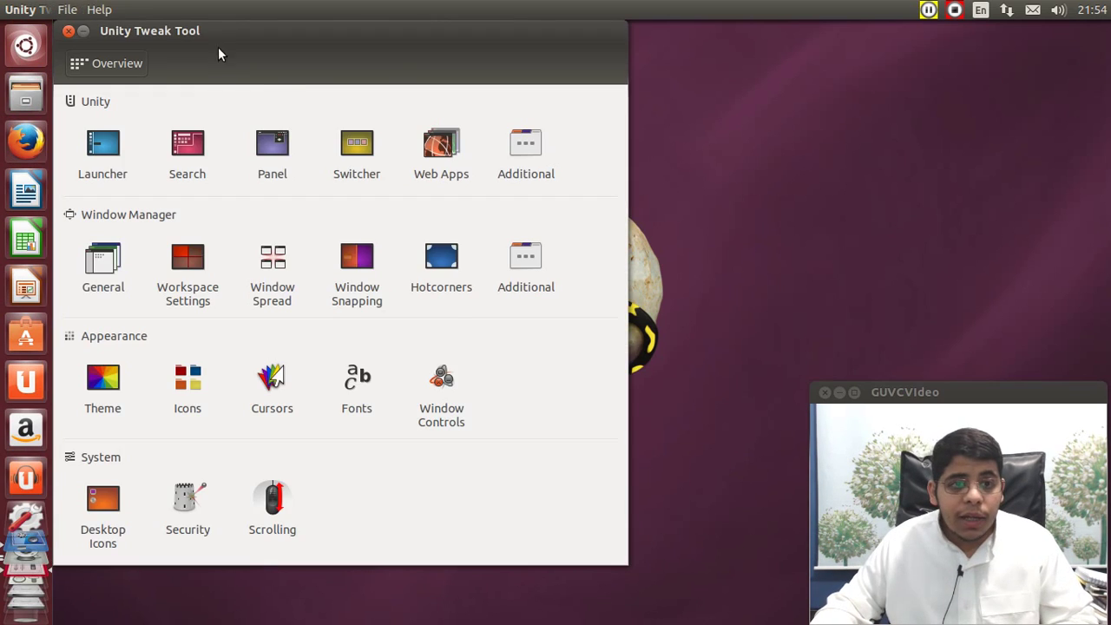
{"action": "mouse_move", "coordinate": [218, 52]}
{"action": "left_mouse_down"}
{"action": "mouse_move", "coordinate": [459, 92]}
{"action": "mouse_move", "coordinate": [305, 80]}
{"action": "mouse_move", "coordinate": [229, 59]}
{"action": "left_mouse_up"}
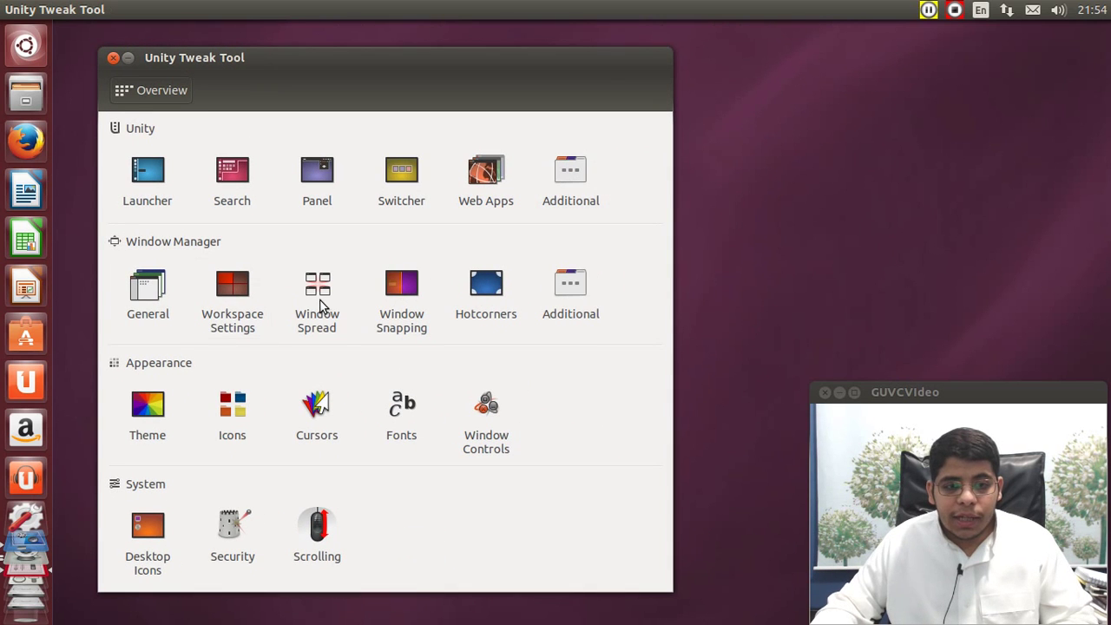
Step: Close Unity Tweak Tool and enlarge the GUVCVideo webcam window toward the middle of the desktop
{"action": "left_click", "coordinate": [112, 59]}
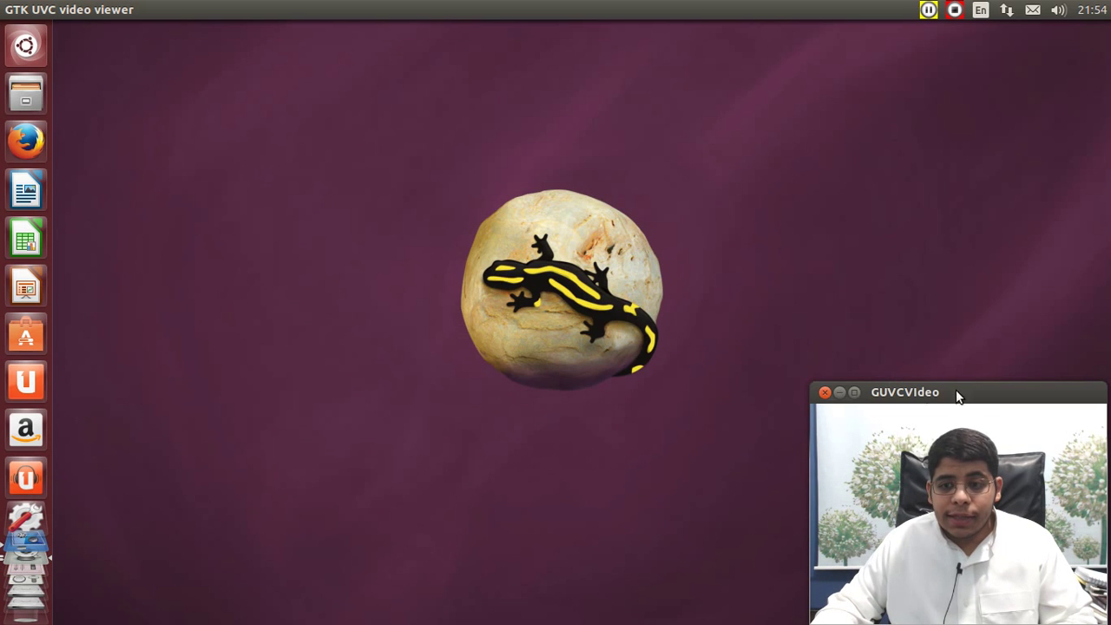
{"action": "left_click_drag", "start_coordinate": [809, 383], "coordinate": [549, 193]}
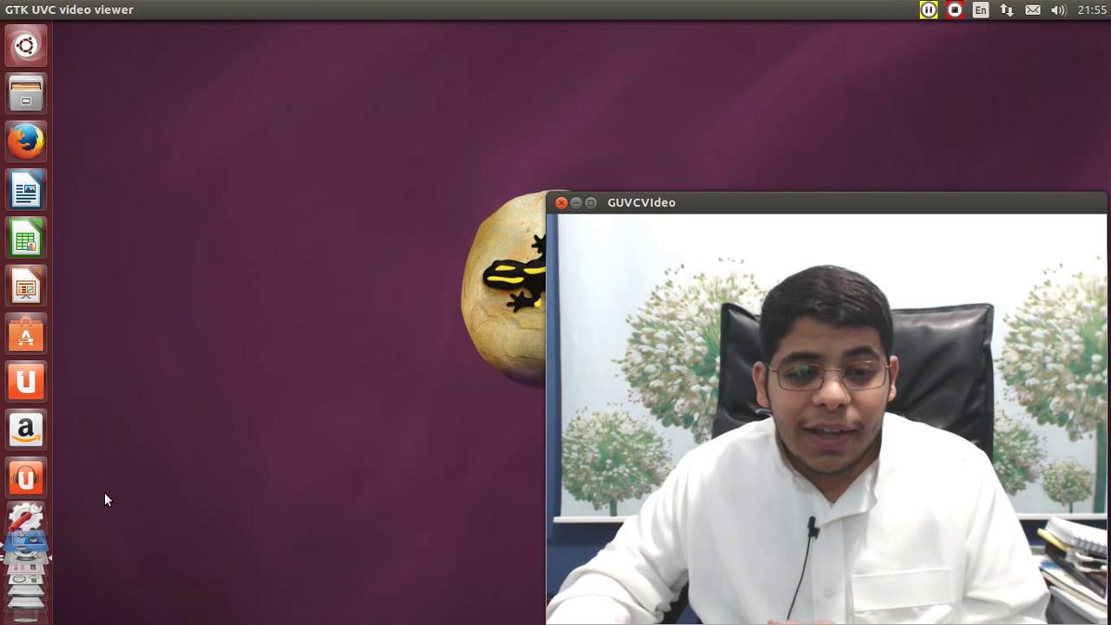
Step: Open System Settings, shrink the GUVCVideo window, and move the System Settings window clear of it
{"action": "scroll", "coordinate": [25, 347], "scroll_direction": "down", "scroll_amount": 3}
{"action": "left_click", "coordinate": [25, 300]}
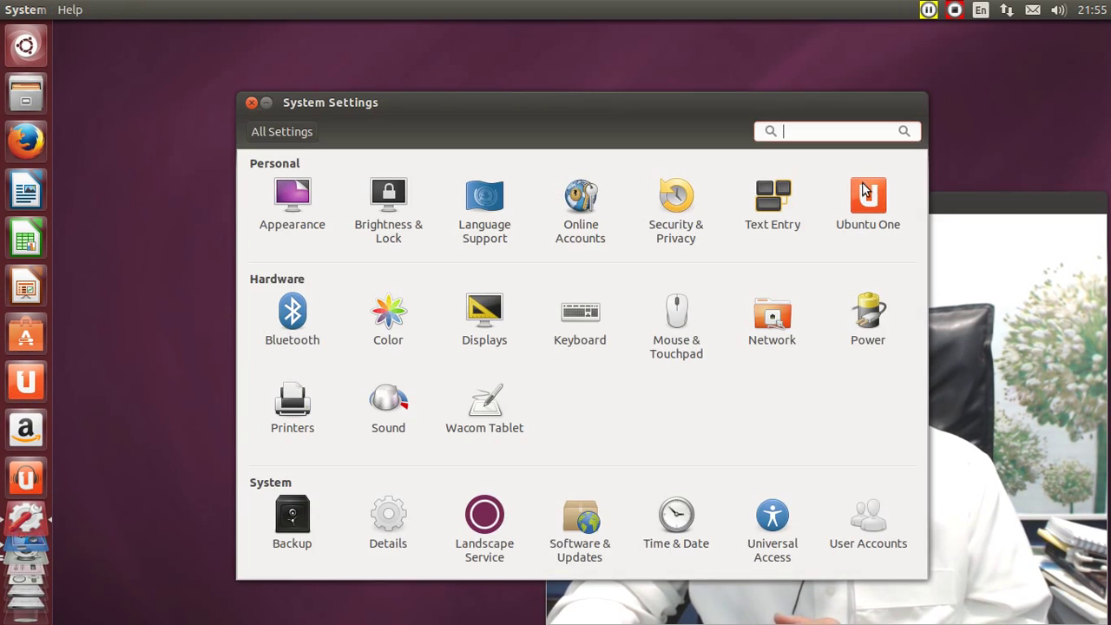
{"action": "left_click", "coordinate": [943, 213]}
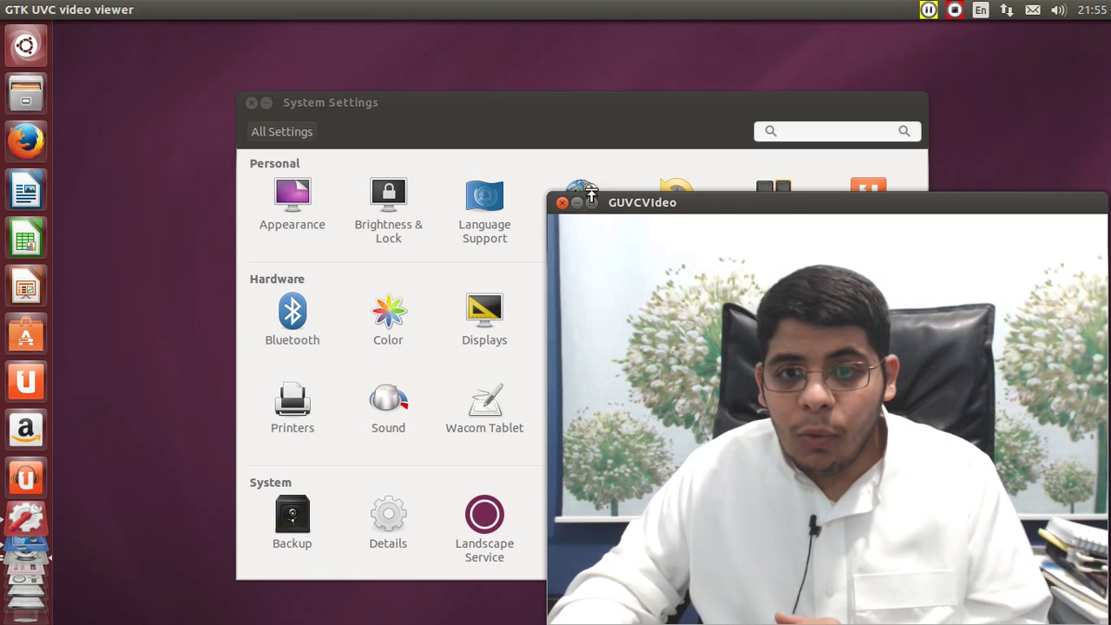
{"action": "left_click_drag", "start_coordinate": [549, 195], "coordinate": [730, 334]}
{"action": "left_click_drag", "start_coordinate": [604, 106], "coordinate": [422, 50]}
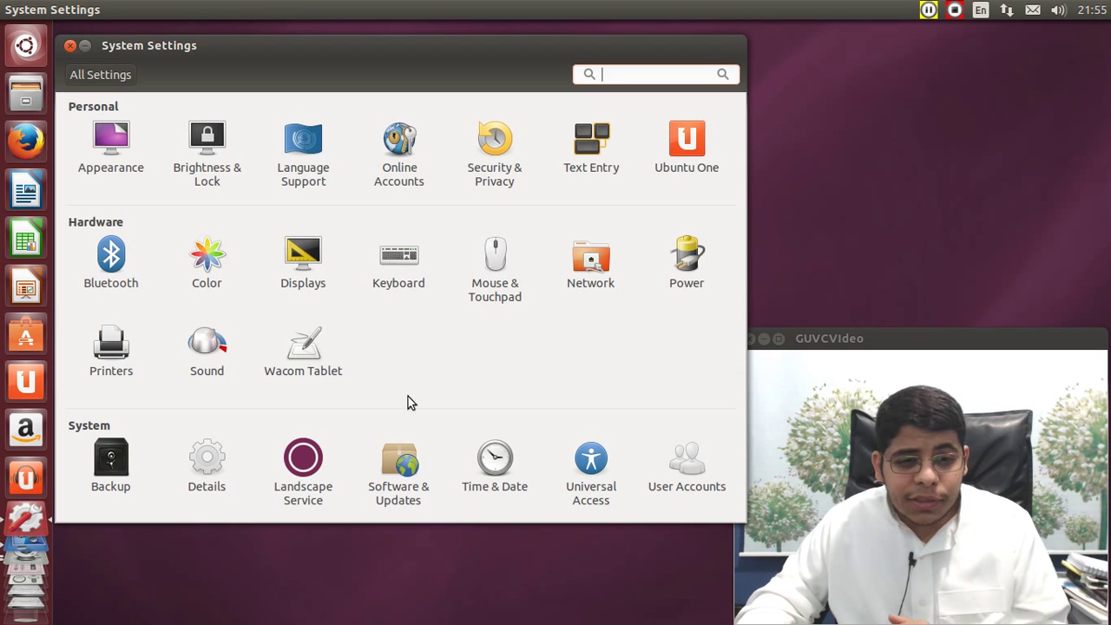
Step: In the Security & Privacy search settings, turn off including online search results in the Dash
{"action": "left_click", "coordinate": [495, 154]}
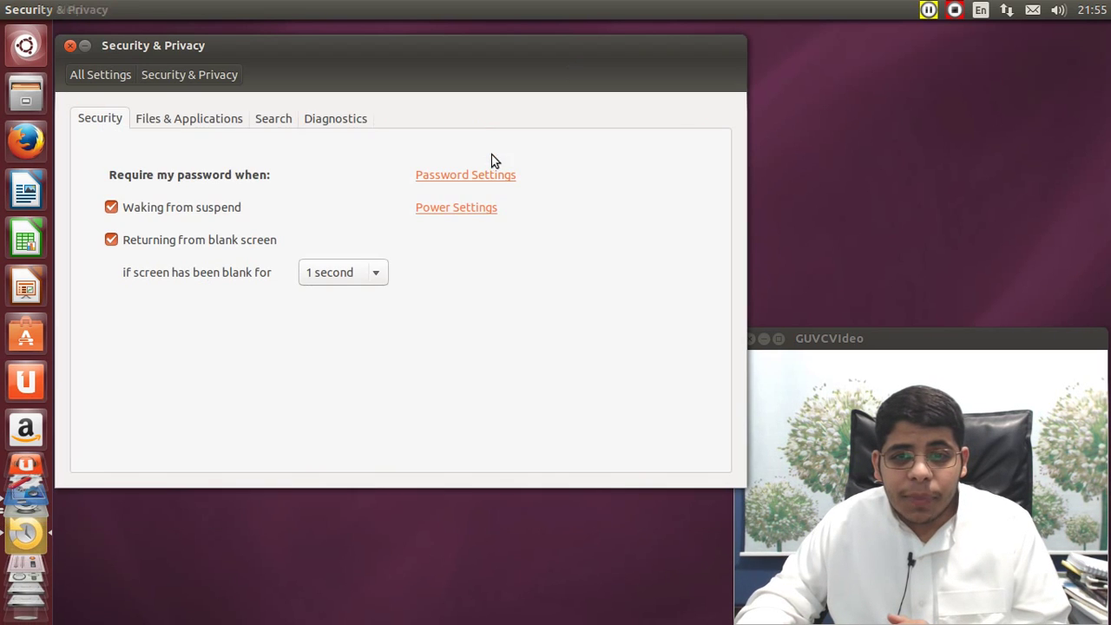
{"action": "left_click", "coordinate": [328, 123]}
{"action": "left_click", "coordinate": [271, 119]}
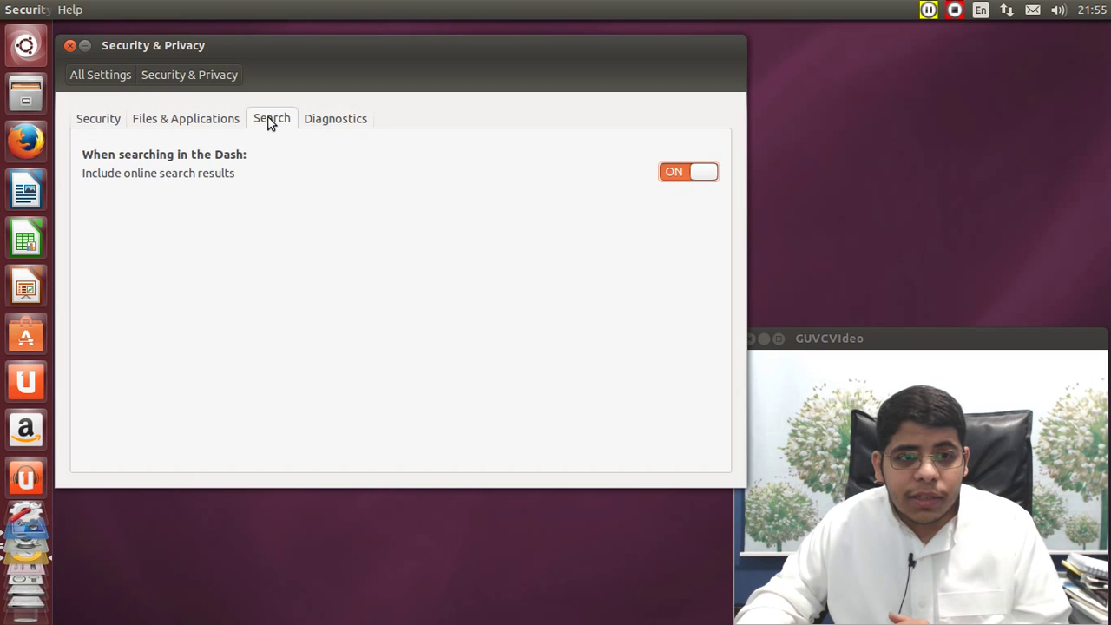
{"action": "left_click", "coordinate": [674, 173]}
Step: Search the Dash for "video" to check the results without online sources, and close the Dash
{"action": "left_click", "coordinate": [26, 61]}
{"action": "type", "text": "vid"}
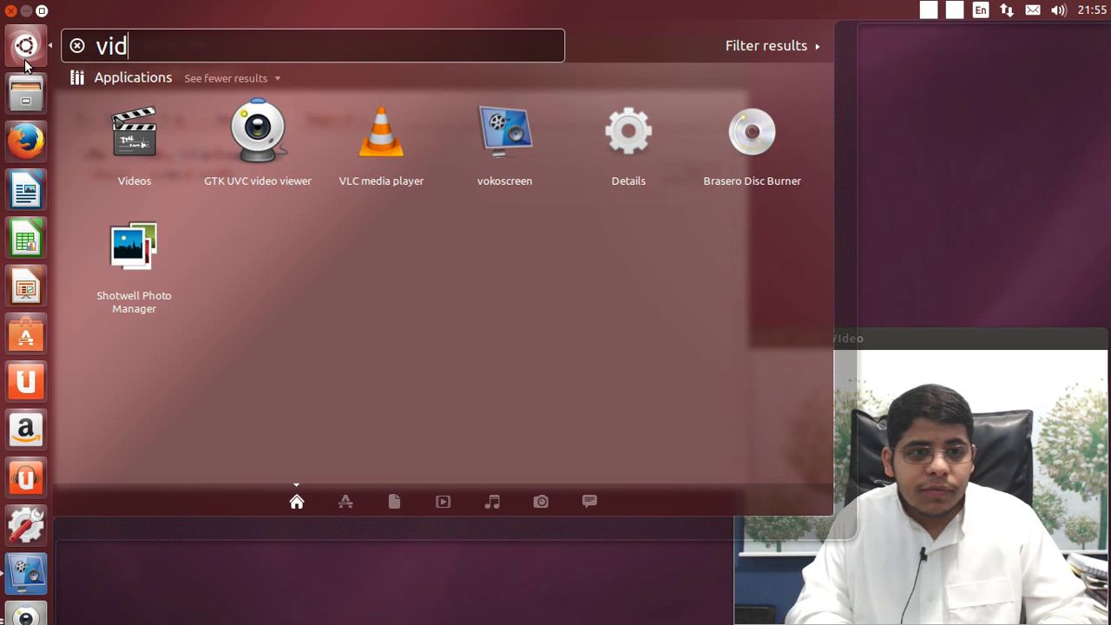
{"action": "type", "text": "eo"}
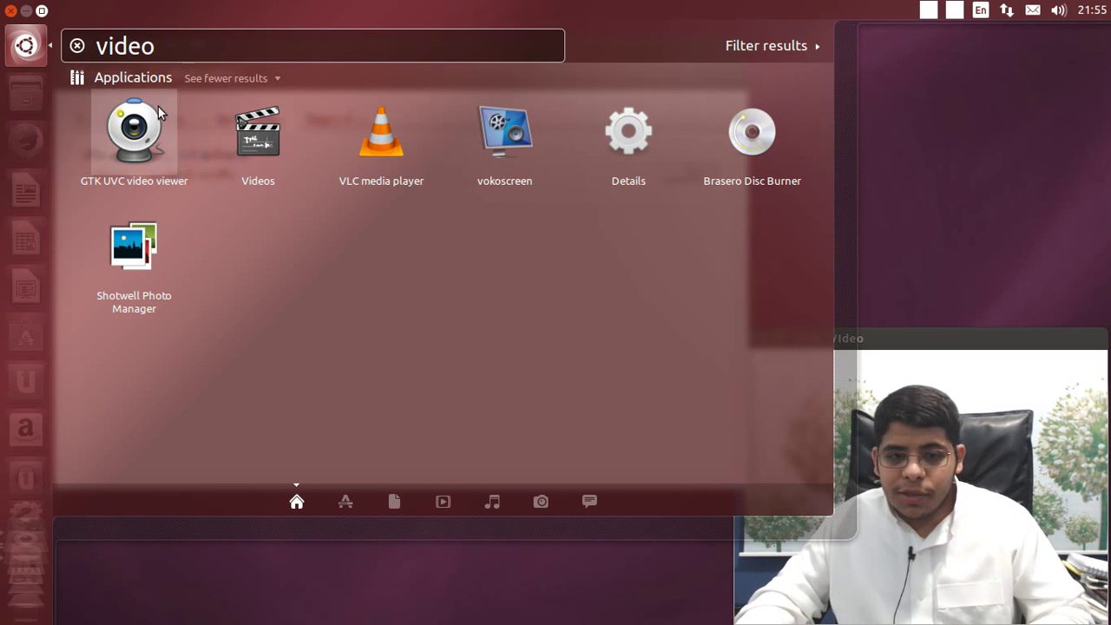
{"action": "key", "text": "Escape"}
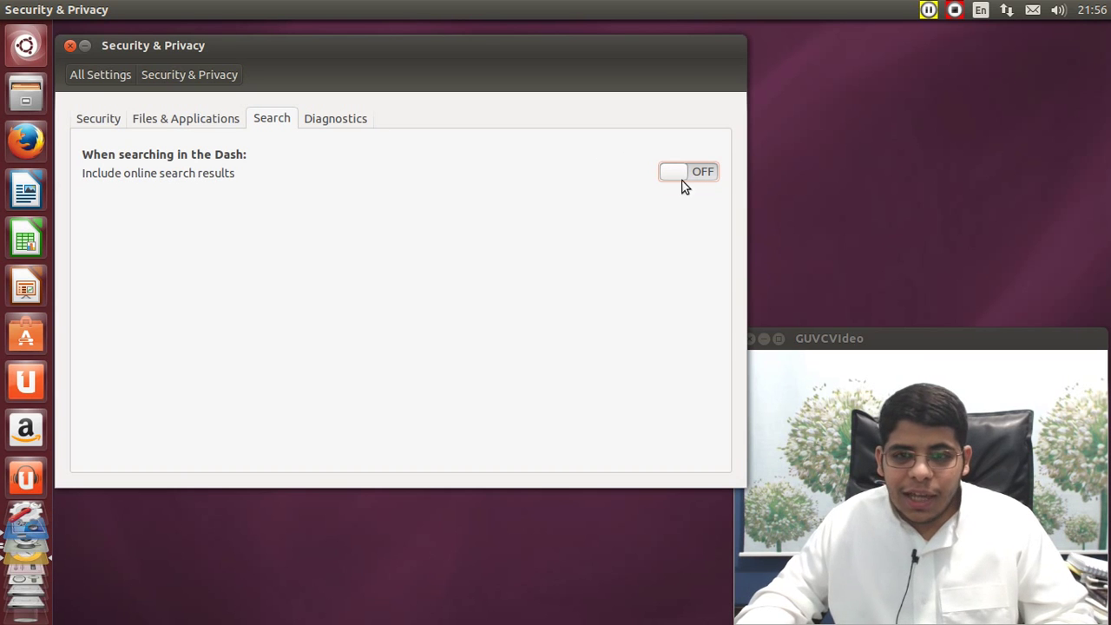
Step: Turn the online search results option on and back off
{"action": "left_click", "coordinate": [666, 172]}
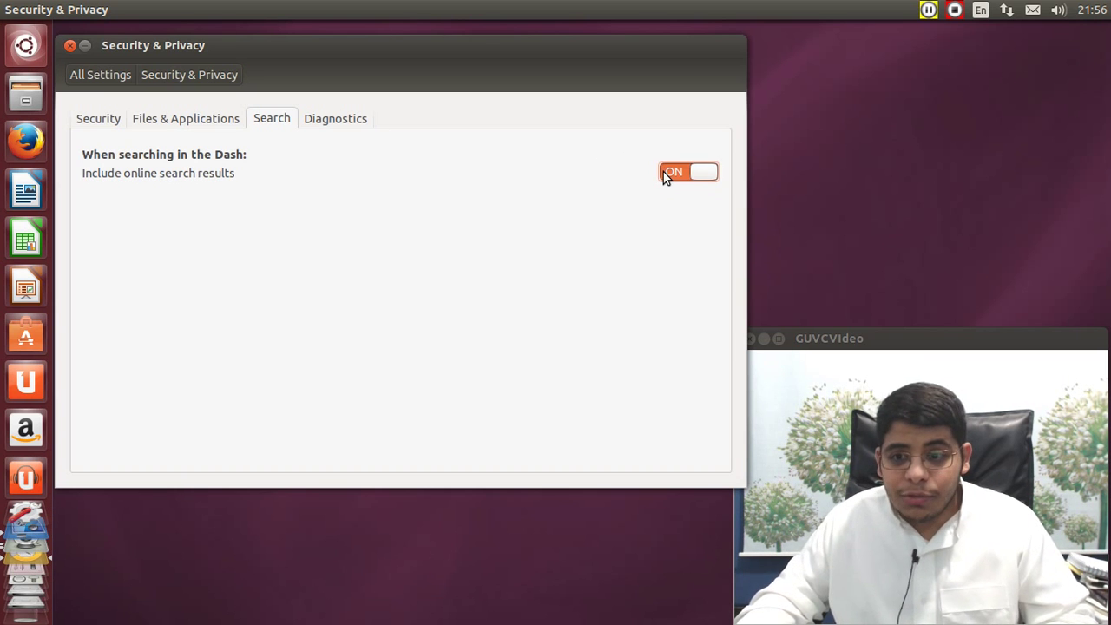
{"action": "left_click", "coordinate": [663, 171]}
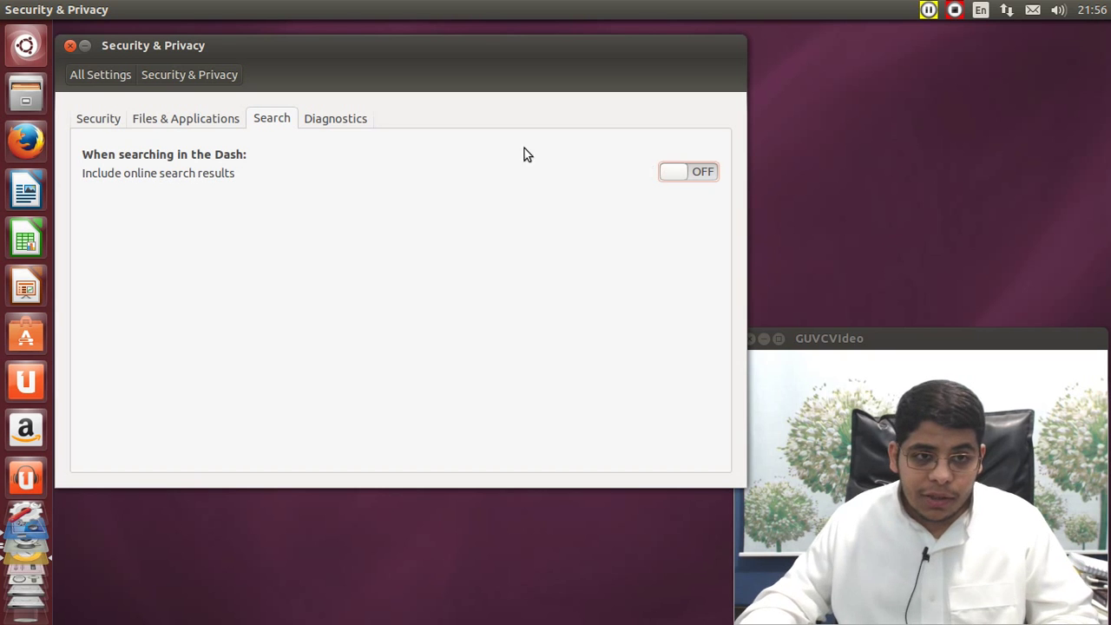
Step: Close the Security & Privacy settings and switch to the vokoscreen recorder window
{"action": "left_click", "coordinate": [70, 44]}
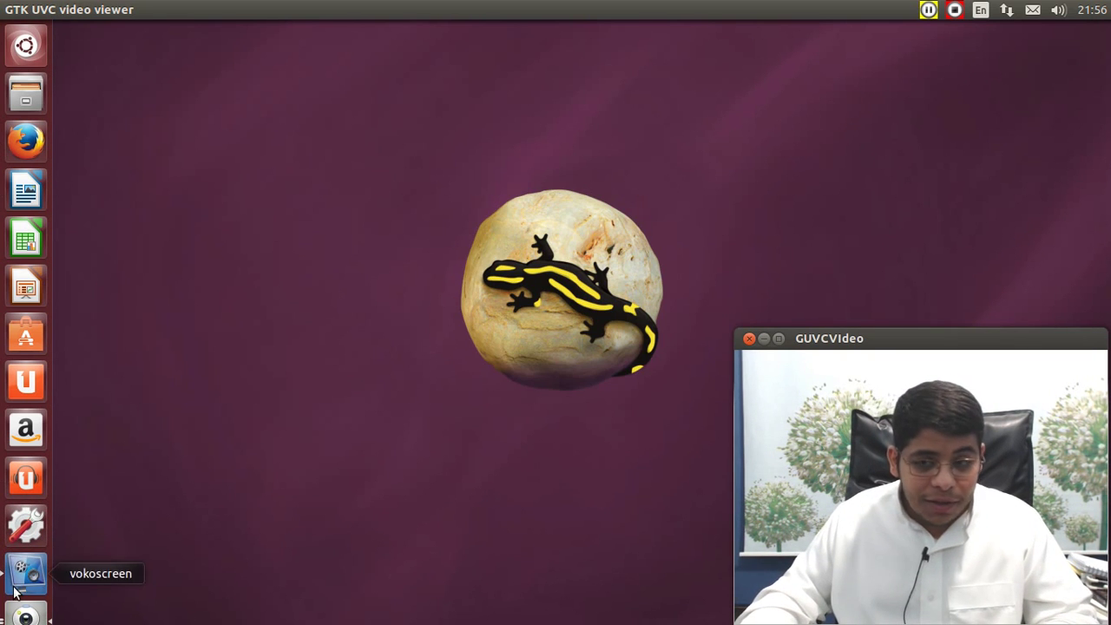
{"action": "left_click", "coordinate": [26, 568]}
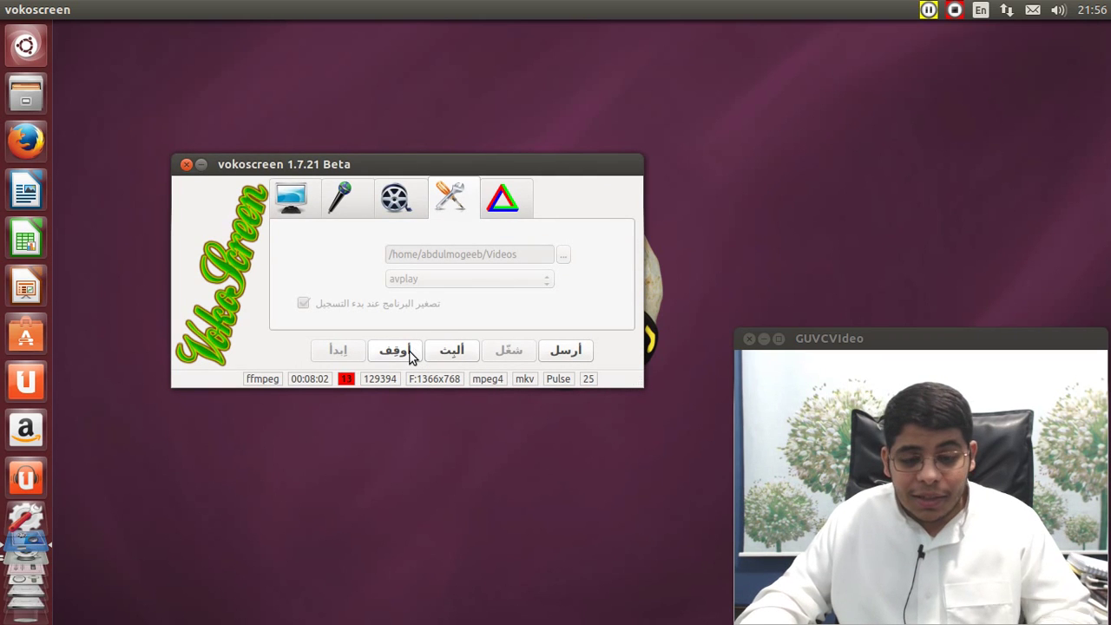